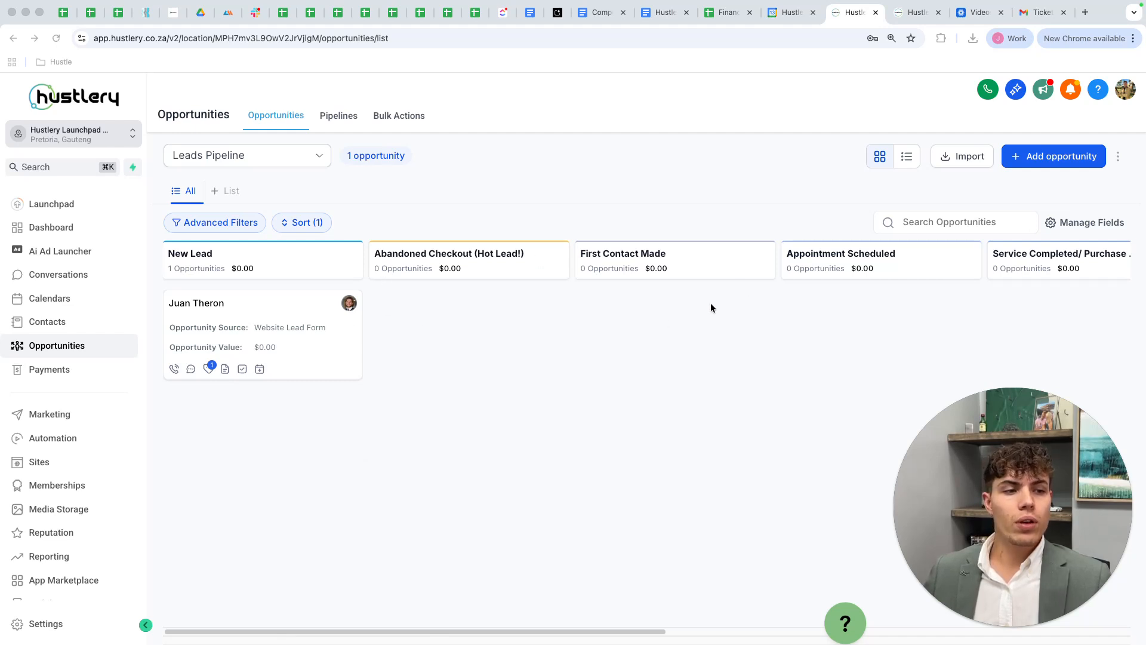
- Open the Leads Pipeline for editing from the list of pipelines
{"action": "left_click", "coordinate": [560, 631]}
{"action": "left_click_drag", "start_coordinate": [560, 633], "coordinate": [481, 633]}
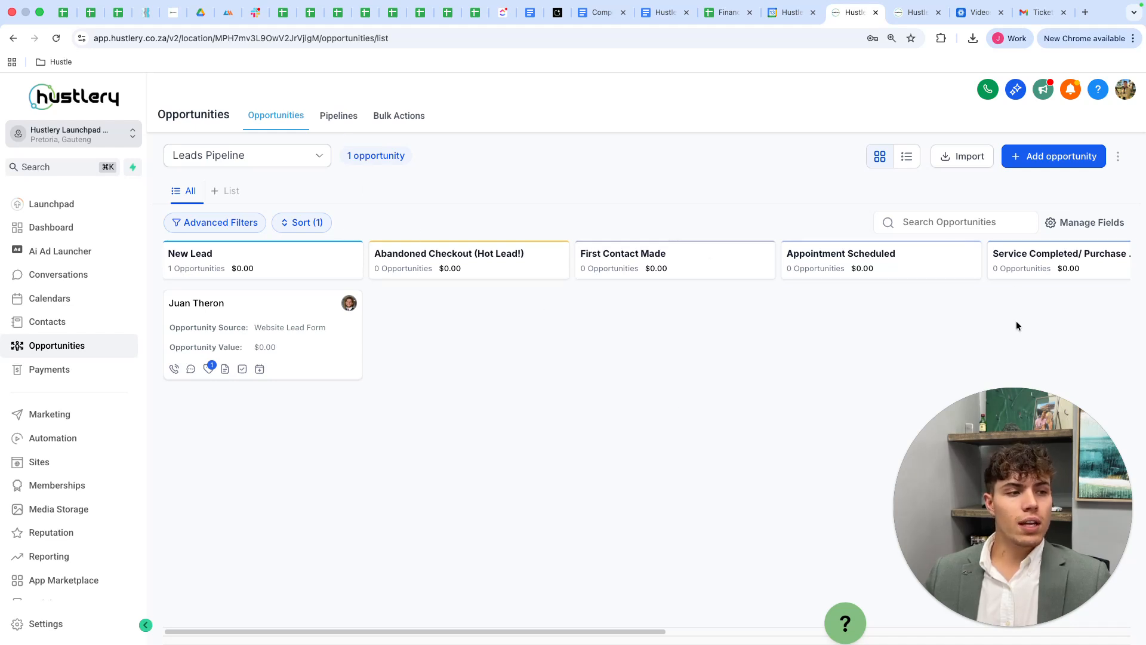
{"action": "left_click", "coordinate": [350, 127]}
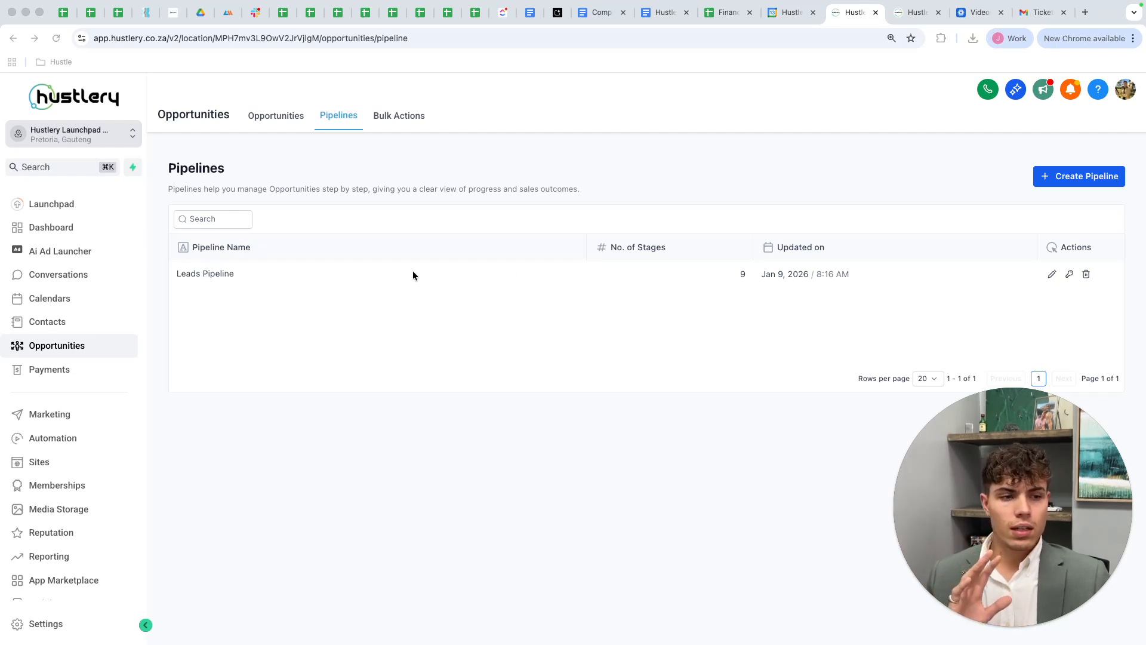
{"action": "left_click", "coordinate": [1052, 274]}
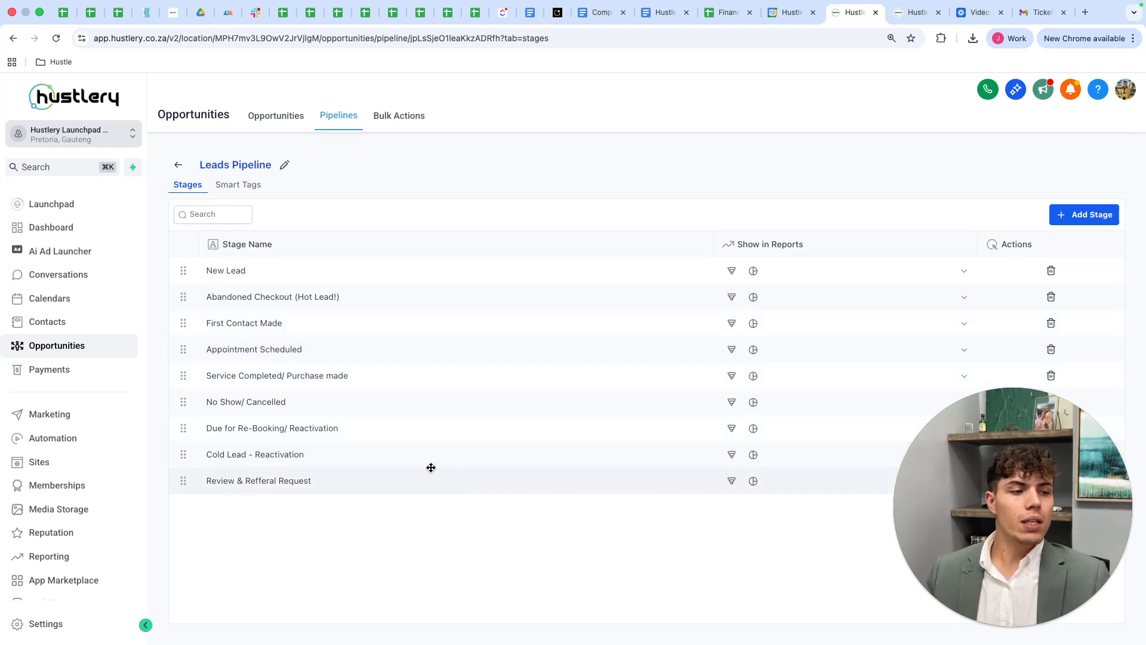
- Rename the "Abandoned Checkout (Hot Lead!)" stage as "Quote sent"
{"action": "left_click", "coordinate": [248, 298]}
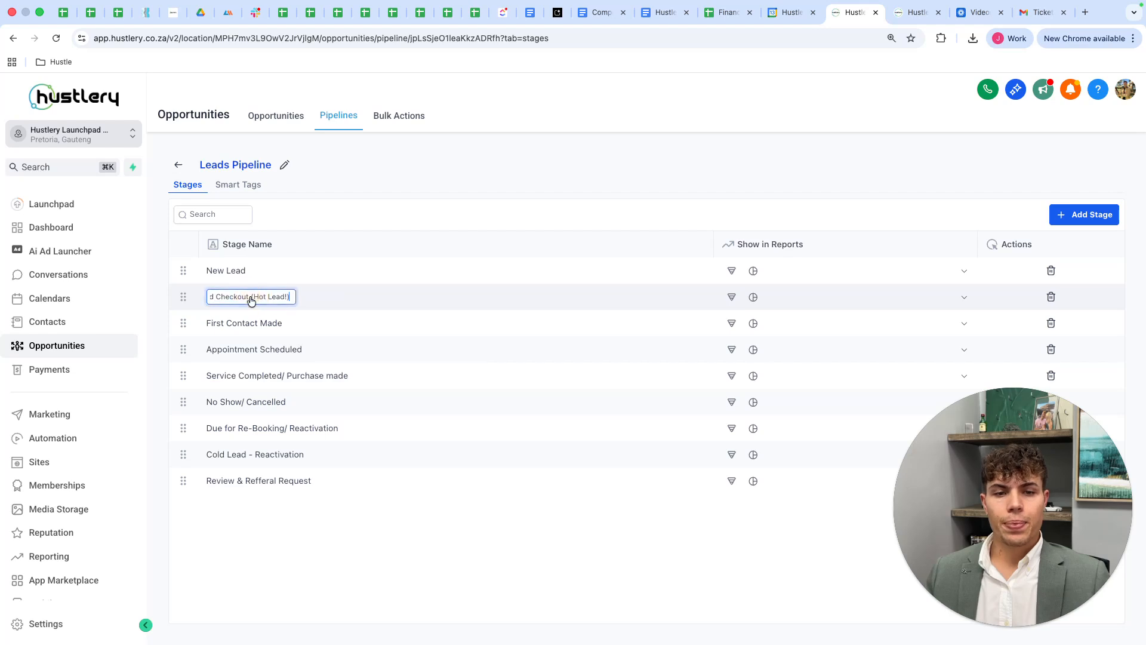
{"action": "key", "text": "BackSpace"}
{"action": "key", "text": "BackSpace"}
{"action": "key", "text": "BackSpace"}
{"action": "key", "text": "BackSpace"}
{"action": "key", "text": "BackSpace"}
{"action": "key", "text": "BackSpace"}
{"action": "key", "text": "BackSpace"}
{"action": "key", "text": "BackSpace"}
{"action": "key", "text": "BackSpace"}
{"action": "key", "text": "BackSpace"}
{"action": "key", "text": "BackSpace"}
{"action": "key", "text": "BackSpace"}
{"action": "key", "text": "BackSpace"}
{"action": "key", "text": "BackSpace"}
{"action": "key", "text": "BackSpace"}
{"action": "key", "text": "BackSpace"}
{"action": "key", "text": "BackSpace"}
{"action": "key", "text": "BackSpace"}
{"action": "key", "text": "BackSpace"}
{"action": "key", "text": "BackSpace"}
{"action": "key", "text": "BackSpace"}
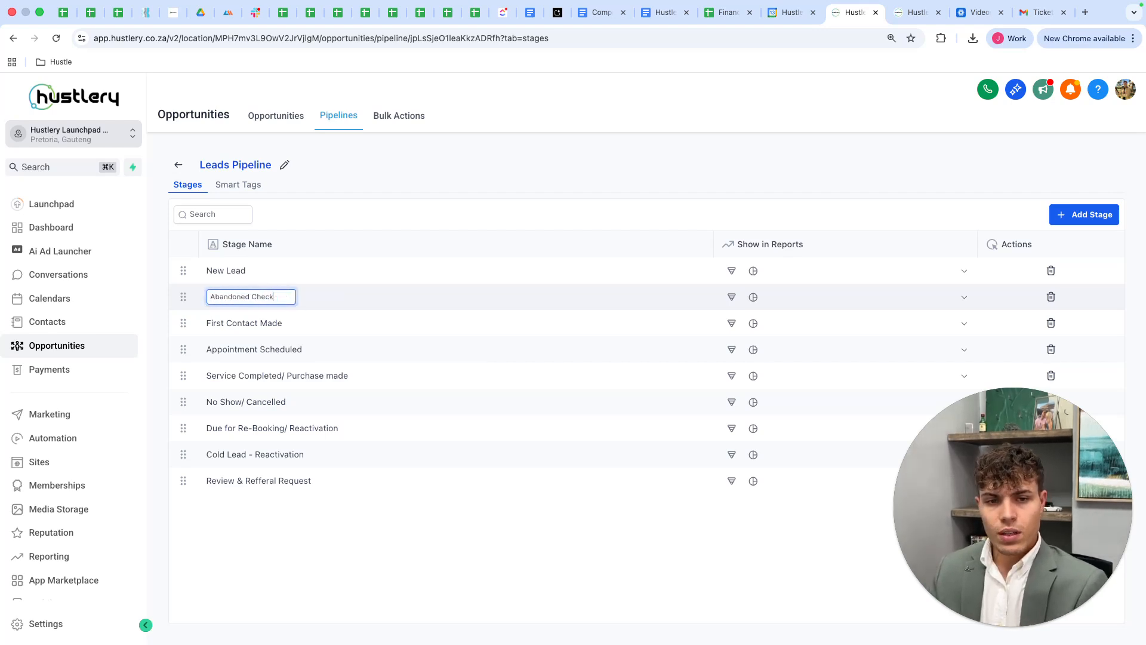
{"action": "key", "text": "BackSpace"}
{"action": "key", "text": "BackSpace"}
{"action": "key", "text": "BackSpace"}
{"action": "key", "text": "BackSpace"}
{"action": "key", "text": "BackSpace"}
{"action": "key", "text": "BackSpace"}
{"action": "key", "text": "BackSpace"}
{"action": "key", "text": "BackSpace"}
{"action": "key", "text": "BackSpace"}
{"action": "type", "text": "Quote sent"}
{"action": "key", "text": "Return"}
- Rename the "First Contact Made" stage as "Quote accepted"
{"action": "left_click", "coordinate": [269, 324]}
{"action": "key", "text": "BackSpace"}
{"action": "key", "text": "BackSpace"}
{"action": "key", "text": "BackSpace"}
{"action": "key", "text": "BackSpace"}
{"action": "key", "text": "BackSpace"}
{"action": "key", "text": "BackSpace"}
{"action": "key", "text": "BackSpace"}
{"action": "key", "text": "BackSpace"}
{"action": "key", "text": "BackSpace"}
{"action": "key", "text": "BackSpace"}
{"action": "key", "text": "BackSpace"}
{"action": "key", "text": "BackSpace"}
{"action": "key", "text": "BackSpace"}
{"action": "key", "text": "BackSpace"}
{"action": "key", "text": "BackSpace"}
{"action": "key", "text": "BackSpace"}
{"action": "key", "text": "BackSpace"}
{"action": "key", "text": "BackSpace"}
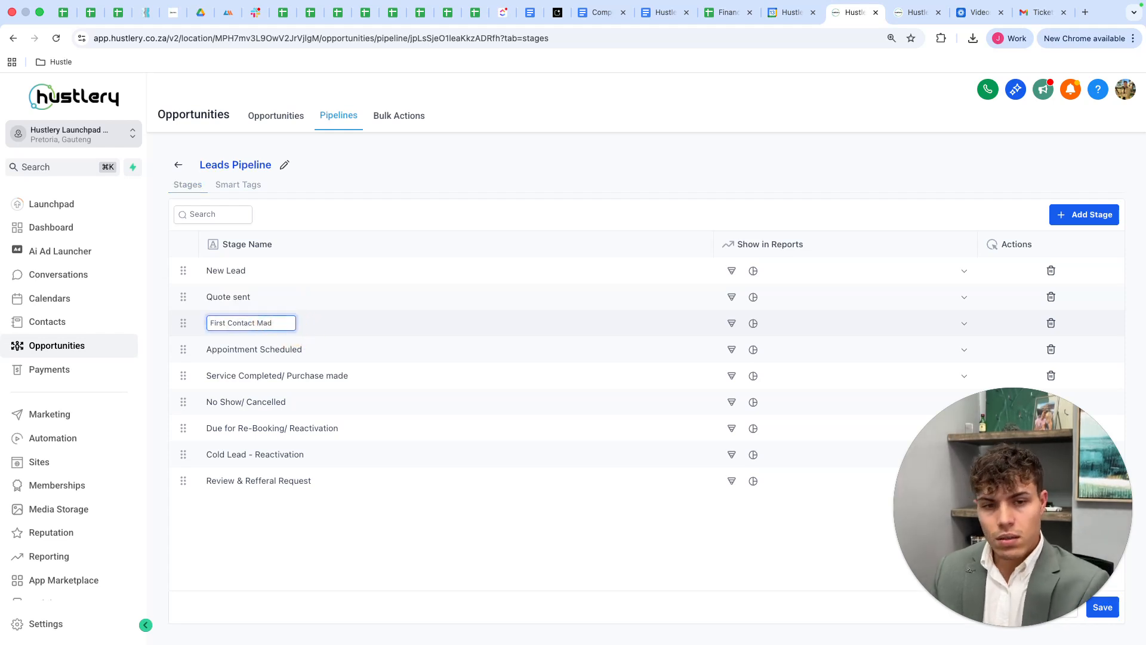
{"action": "type", "text": "Quote accepted"}
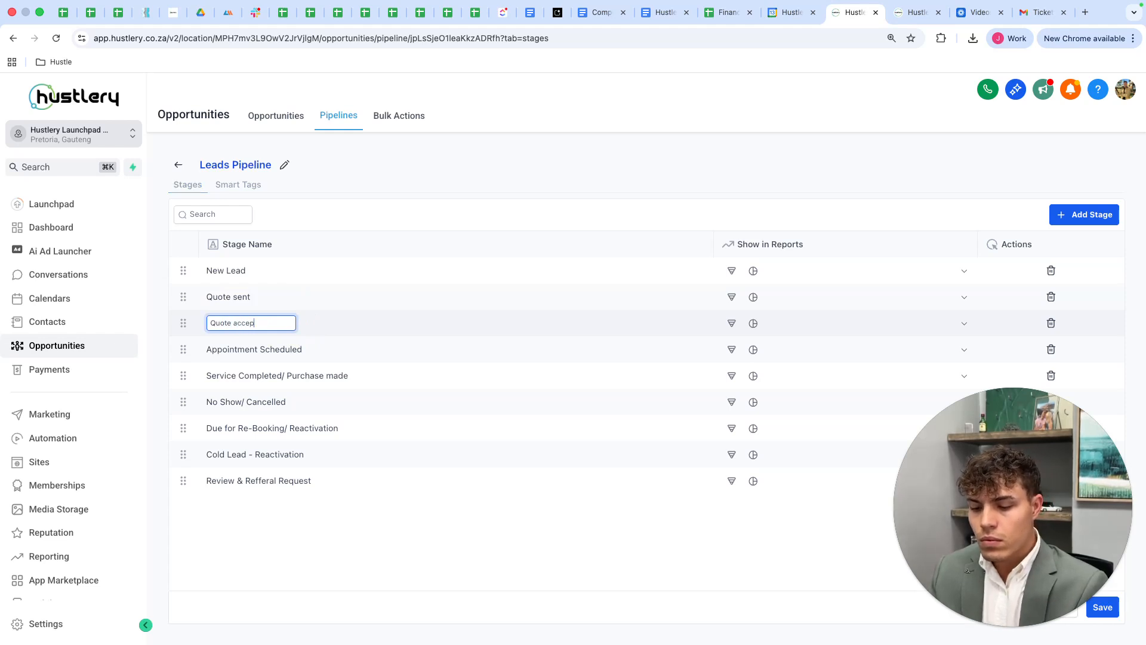
- Rename the "Appointment Scheduled" stage as "Invoice sent"
{"action": "left_click", "coordinate": [264, 353]}
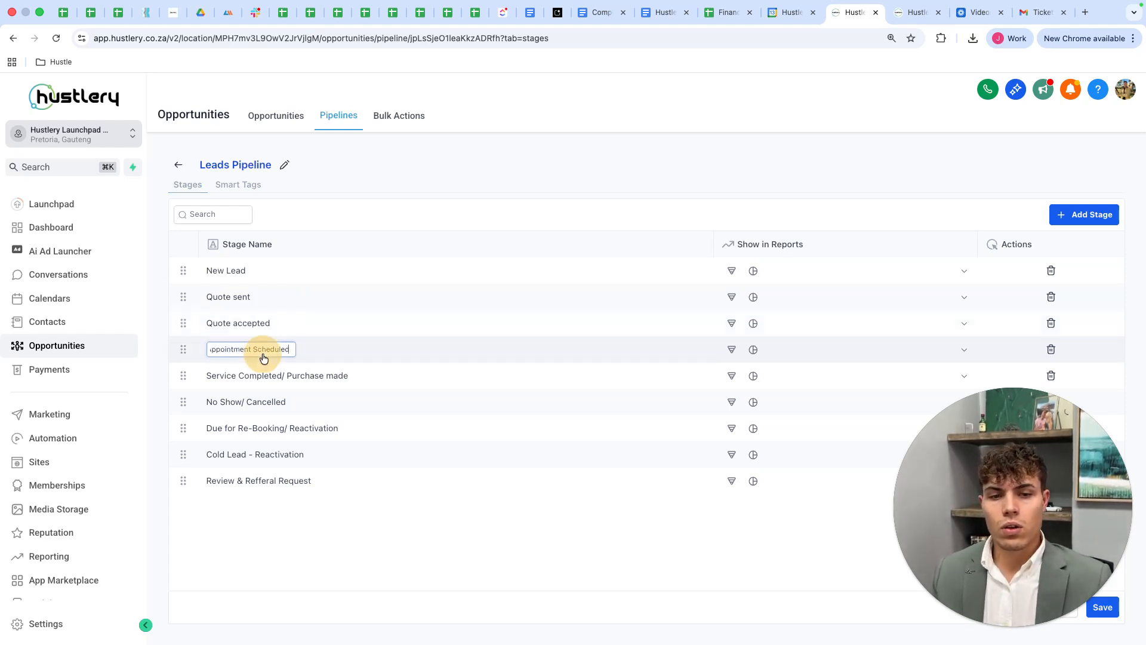
{"action": "key", "text": "BackSpace"}
{"action": "key", "text": "BackSpace"}
{"action": "key", "text": "BackSpace"}
{"action": "key", "text": "BackSpace"}
{"action": "key", "text": "BackSpace"}
{"action": "key", "text": "BackSpace"}
{"action": "key", "text": "BackSpace"}
{"action": "key", "text": "BackSpace"}
{"action": "key", "text": "BackSpace"}
{"action": "key", "text": "BackSpace"}
{"action": "key", "text": "BackSpace"}
{"action": "key", "text": "BackSpace"}
{"action": "key", "text": "BackSpace"}
{"action": "key", "text": "BackSpace"}
{"action": "key", "text": "BackSpace"}
{"action": "key", "text": "BackSpace"}
{"action": "key", "text": "BackSpace"}
{"action": "key", "text": "BackSpace"}
{"action": "key", "text": "BackSpace"}
{"action": "key", "text": "BackSpace"}
{"action": "key", "text": "BackSpace"}
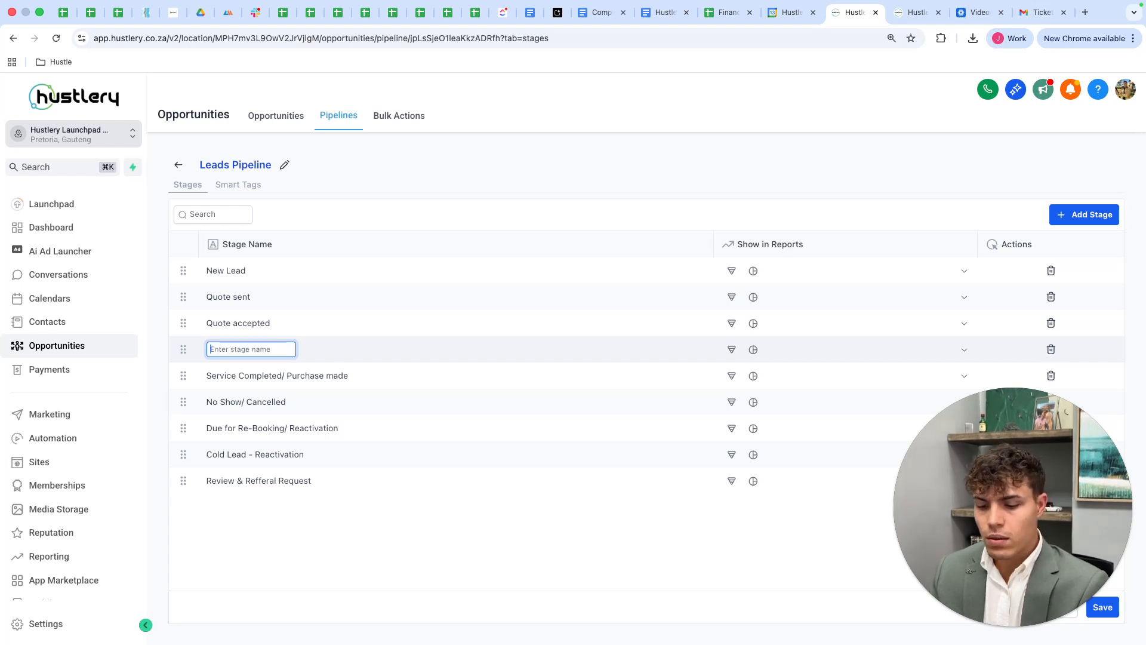
{"action": "type", "text": "Invoice sent"}
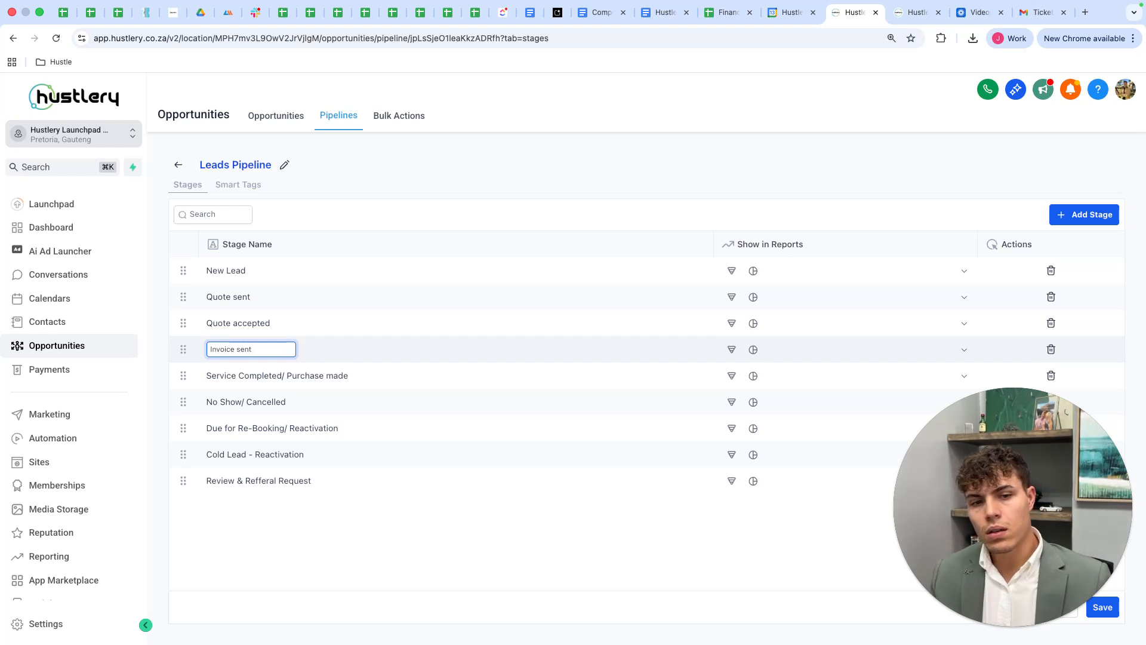
{"action": "key", "text": "Return"}
- Rename the "Service Completed/ Purchase made" stage as "Invoice accepted"
{"action": "left_click", "coordinate": [269, 382]}
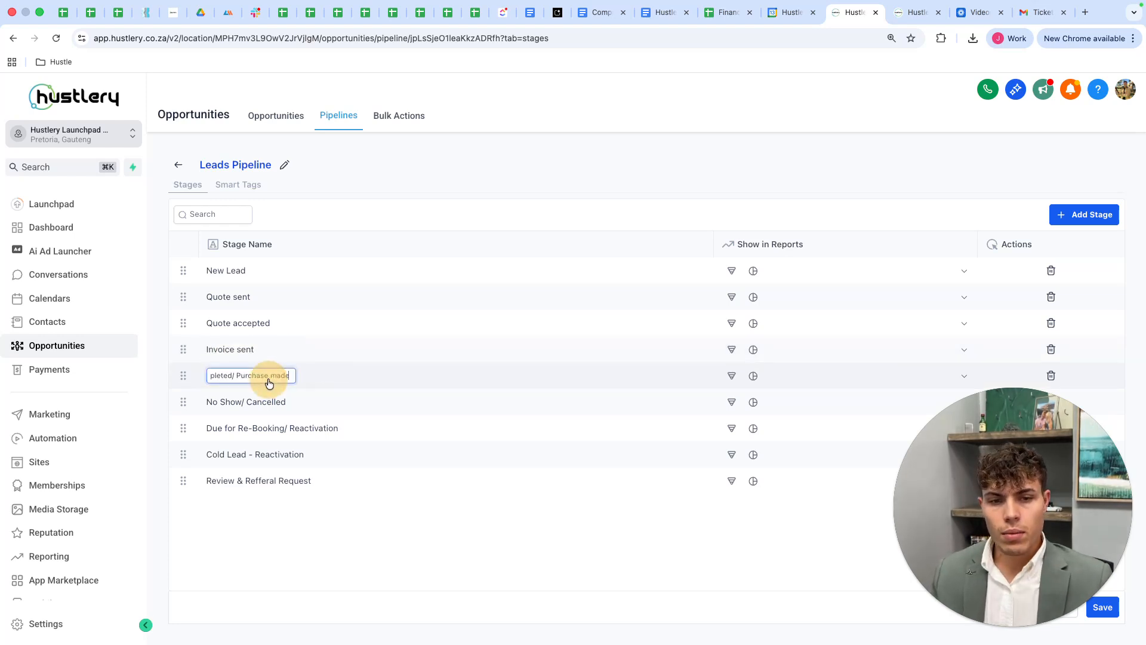
{"action": "key", "text": "BackSpace"}
{"action": "key", "text": "BackSpace"}
{"action": "key", "text": "BackSpace"}
{"action": "key", "text": "BackSpace"}
{"action": "key", "text": "BackSpace"}
{"action": "key", "text": "BackSpace"}
{"action": "key", "text": "BackSpace"}
{"action": "key", "text": "BackSpace"}
{"action": "key", "text": "BackSpace"}
{"action": "key", "text": "BackSpace"}
{"action": "key", "text": "BackSpace"}
{"action": "key", "text": "BackSpace"}
{"action": "key", "text": "BackSpace"}
{"action": "key", "text": "BackSpace"}
{"action": "key", "text": "BackSpace"}
{"action": "key", "text": "BackSpace"}
{"action": "key", "text": "BackSpace"}
{"action": "key", "text": "BackSpace"}
{"action": "key", "text": "BackSpace"}
{"action": "key", "text": "BackSpace"}
{"action": "key", "text": "BackSpace"}
{"action": "key", "text": "BackSpace"}
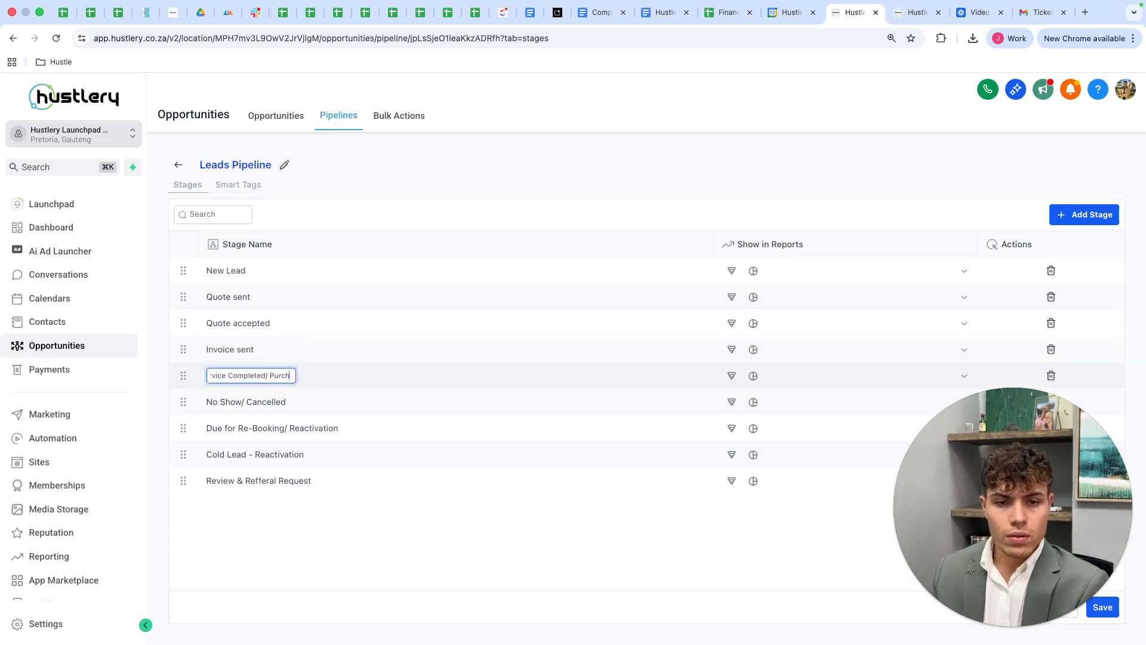
{"action": "key", "text": "BackSpace"}
{"action": "key", "text": "BackSpace"}
{"action": "key", "text": "BackSpace"}
{"action": "key", "text": "BackSpace"}
{"action": "key", "text": "BackSpace"}
{"action": "key", "text": "BackSpace"}
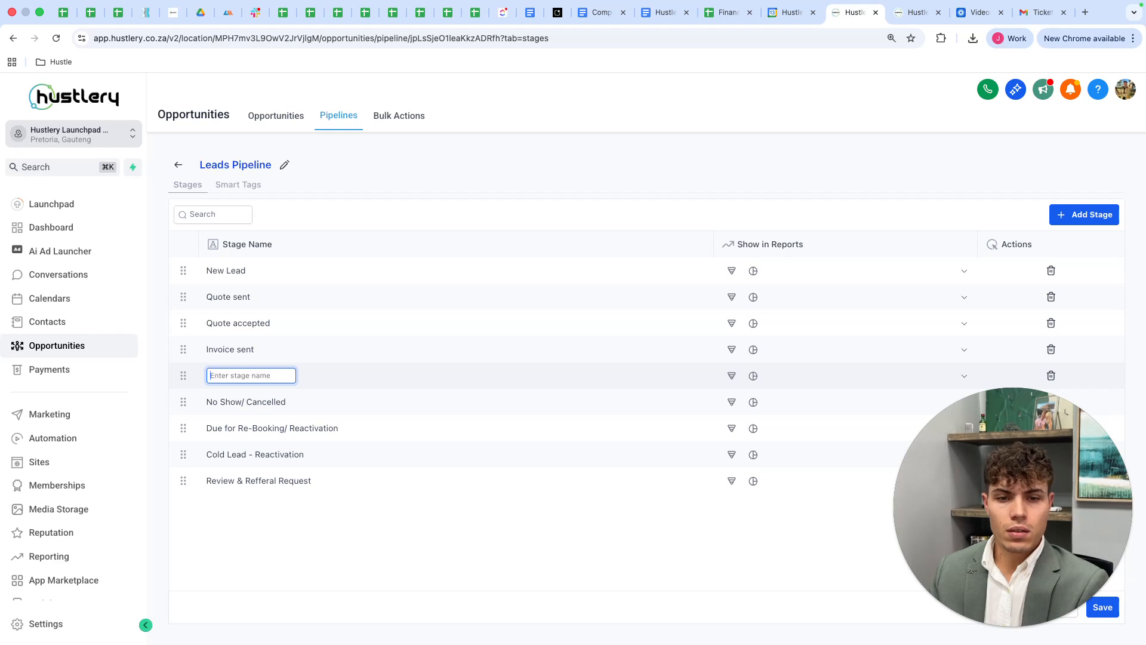
{"action": "type", "text": "Invoice accpet"}
{"action": "key", "text": "BackSpace"}
{"action": "key", "text": "BackSpace"}
{"action": "type", "text": "te"}
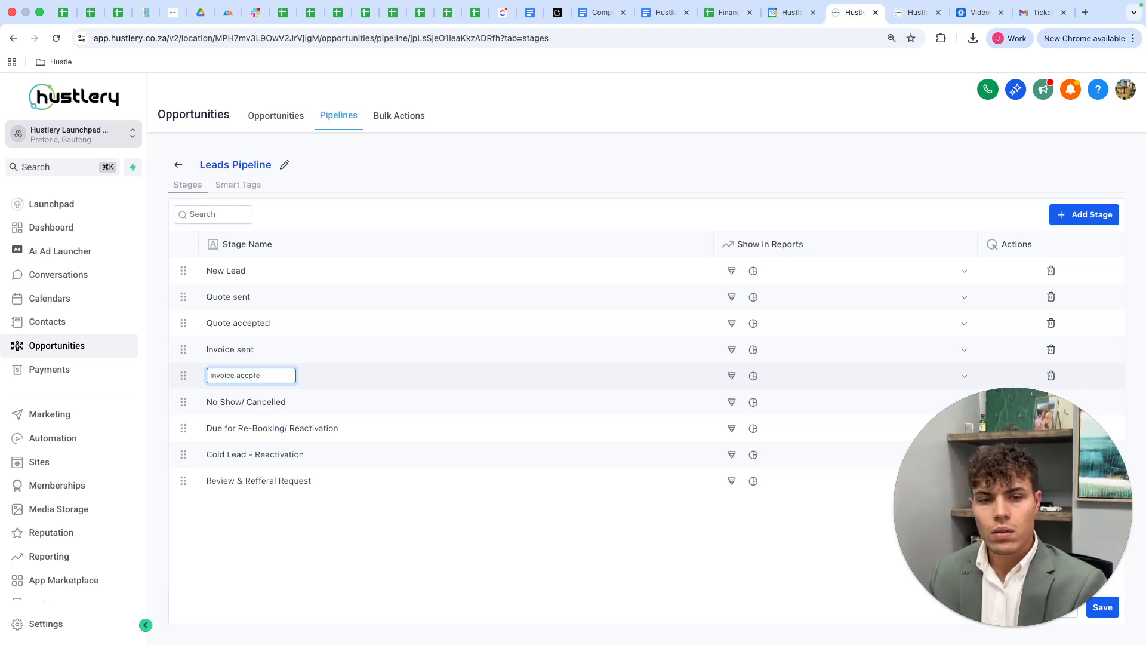
{"action": "key", "text": "BackSpace"}
{"action": "key", "text": "BackSpace"}
{"action": "key", "text": "BackSpace"}
{"action": "type", "text": "e"}
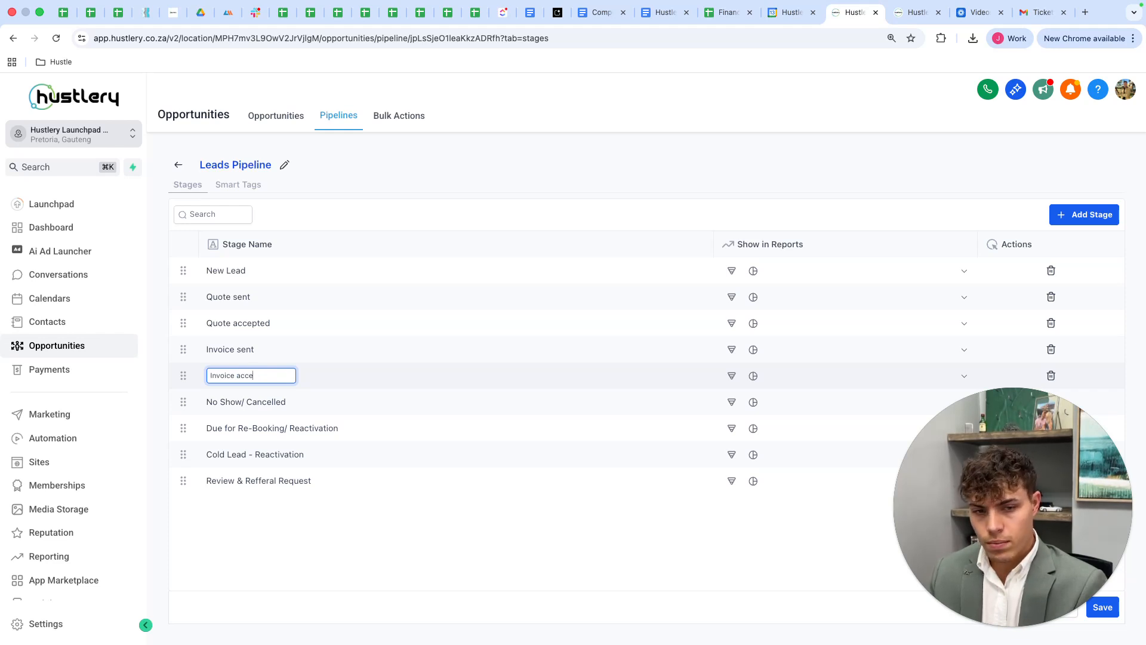
{"action": "type", "text": "pted"}
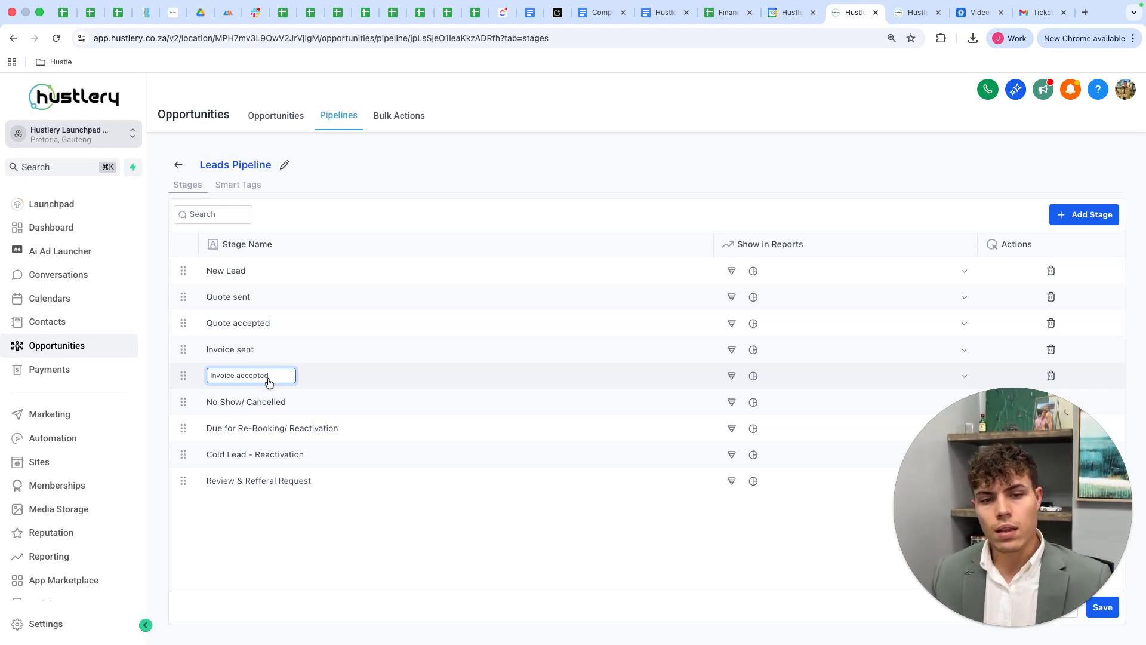
- Rename the "No Show/ Cancelled" stage as "payment rtecieves"
{"action": "left_click", "coordinate": [274, 402]}
{"action": "key", "text": "BackSpace"}
{"action": "key", "text": "BackSpace"}
{"action": "key", "text": "BackSpace"}
{"action": "key", "text": "BackSpace"}
{"action": "key", "text": "BackSpace"}
{"action": "key", "text": "BackSpace"}
{"action": "key", "text": "BackSpace"}
{"action": "key", "text": "BackSpace"}
{"action": "key", "text": "BackSpace"}
{"action": "key", "text": "BackSpace"}
{"action": "key", "text": "BackSpace"}
{"action": "key", "text": "BackSpace"}
{"action": "key", "text": "BackSpace"}
{"action": "key", "text": "BackSpace"}
{"action": "key", "text": "BackSpace"}
{"action": "key", "text": "BackSpace"}
{"action": "key", "text": "BackSpace"}
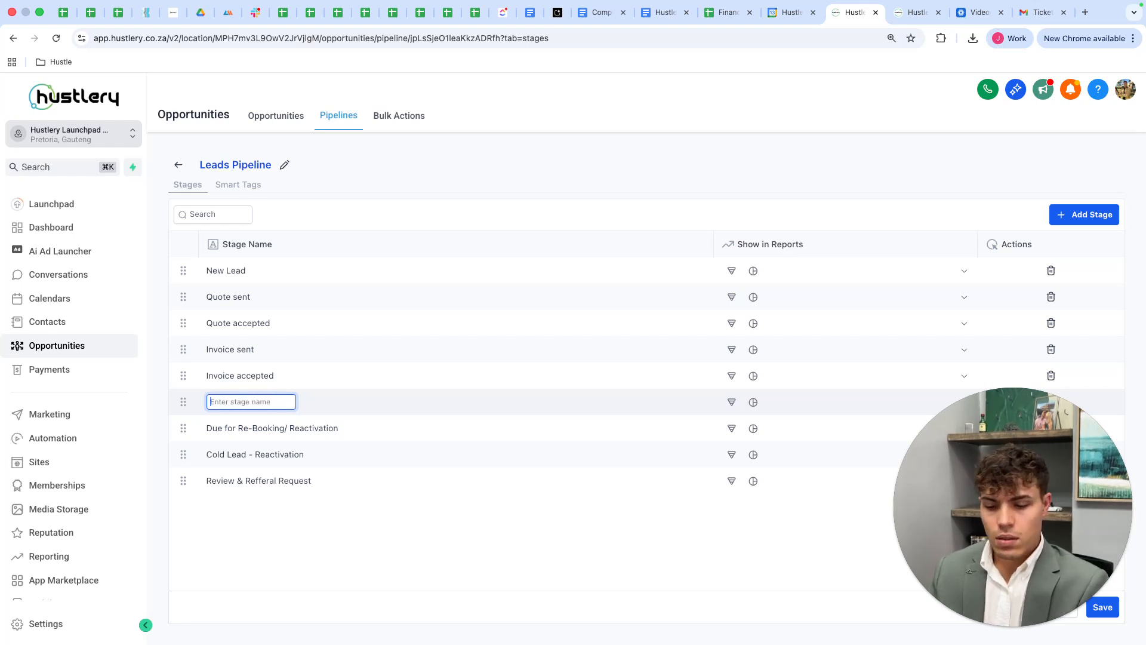
{"action": "type", "text": "payment rtecieves"}
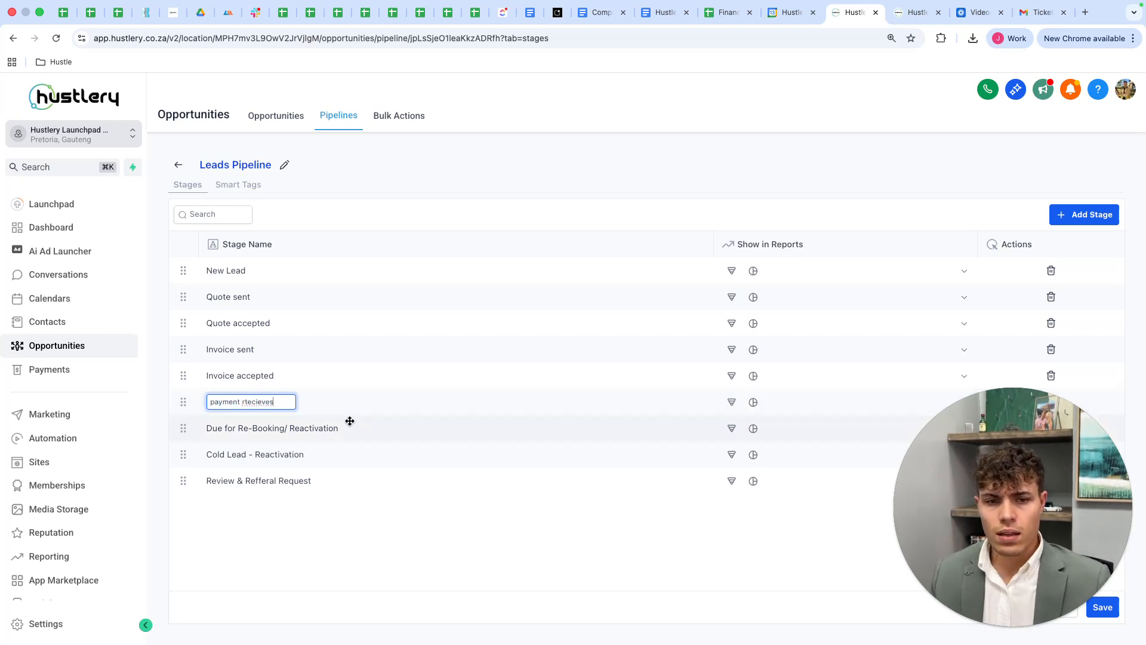
- Rename the "Due for Re-Booking/ Reactivation" stage as "service delivered"
{"action": "left_click", "coordinate": [313, 427]}
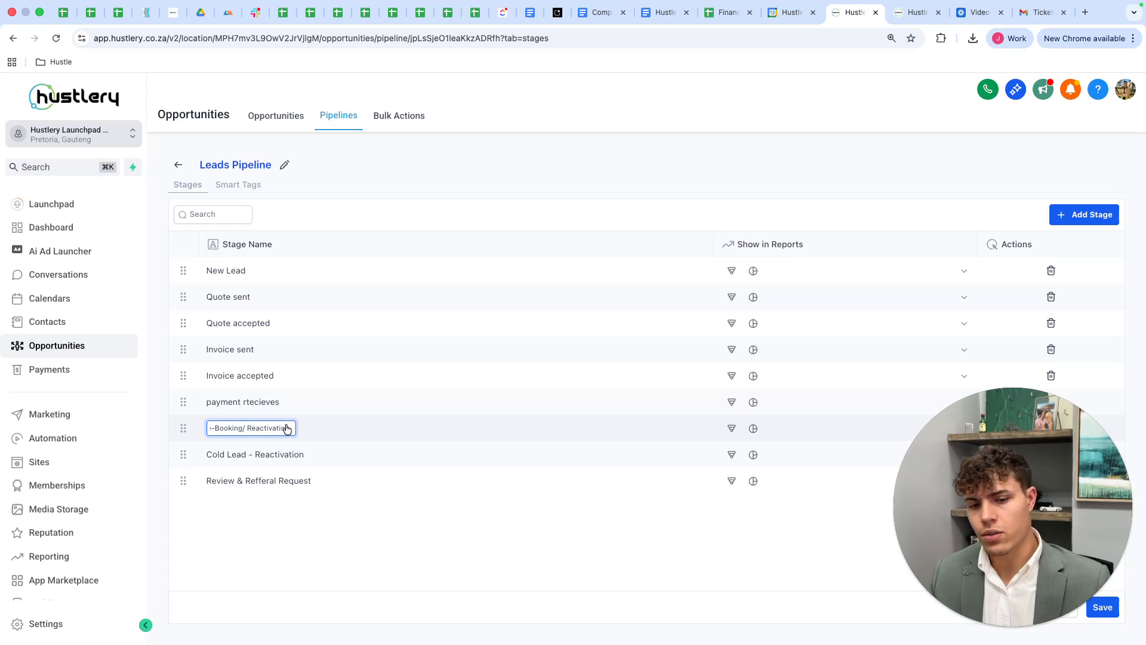
{"action": "key", "text": "BackSpace"}
{"action": "key", "text": "BackSpace"}
{"action": "key", "text": "BackSpace"}
{"action": "key", "text": "BackSpace"}
{"action": "key", "text": "BackSpace"}
{"action": "key", "text": "BackSpace"}
{"action": "key", "text": "BackSpace"}
{"action": "key", "text": "BackSpace"}
{"action": "key", "text": "BackSpace"}
{"action": "key", "text": "BackSpace"}
{"action": "key", "text": "BackSpace"}
{"action": "key", "text": "BackSpace"}
{"action": "key", "text": "BackSpace"}
{"action": "key", "text": "BackSpace"}
{"action": "key", "text": "BackSpace"}
{"action": "key", "text": "BackSpace"}
{"action": "key", "text": "BackSpace"}
{"action": "key", "text": "BackSpace"}
{"action": "key", "text": "BackSpace"}
{"action": "key", "text": "BackSpace"}
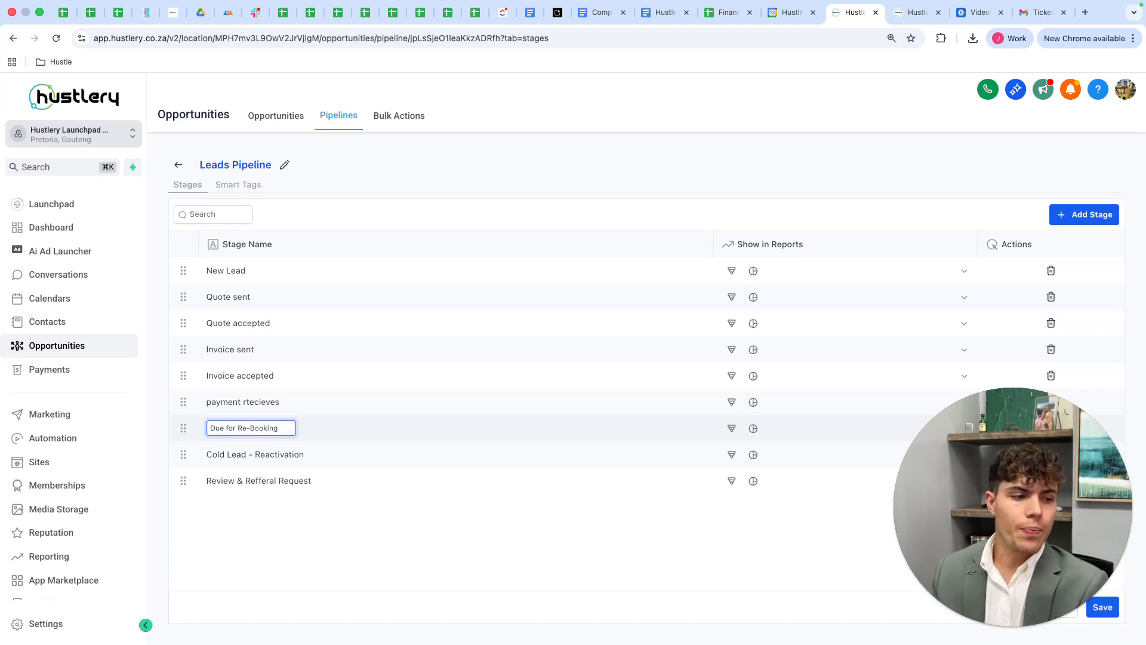
{"action": "key", "text": "BackSpace"}
{"action": "key", "text": "BackSpace"}
{"action": "key", "text": "BackSpace"}
{"action": "key", "text": "BackSpace"}
{"action": "key", "text": "BackSpace"}
{"action": "key", "text": "BackSpace"}
{"action": "key", "text": "BackSpace"}
{"action": "key", "text": "BackSpace"}
{"action": "key", "text": "BackSpace"}
{"action": "key", "text": "BackSpace"}
{"action": "key", "text": "BackSpace"}
{"action": "key", "text": "BackSpace"}
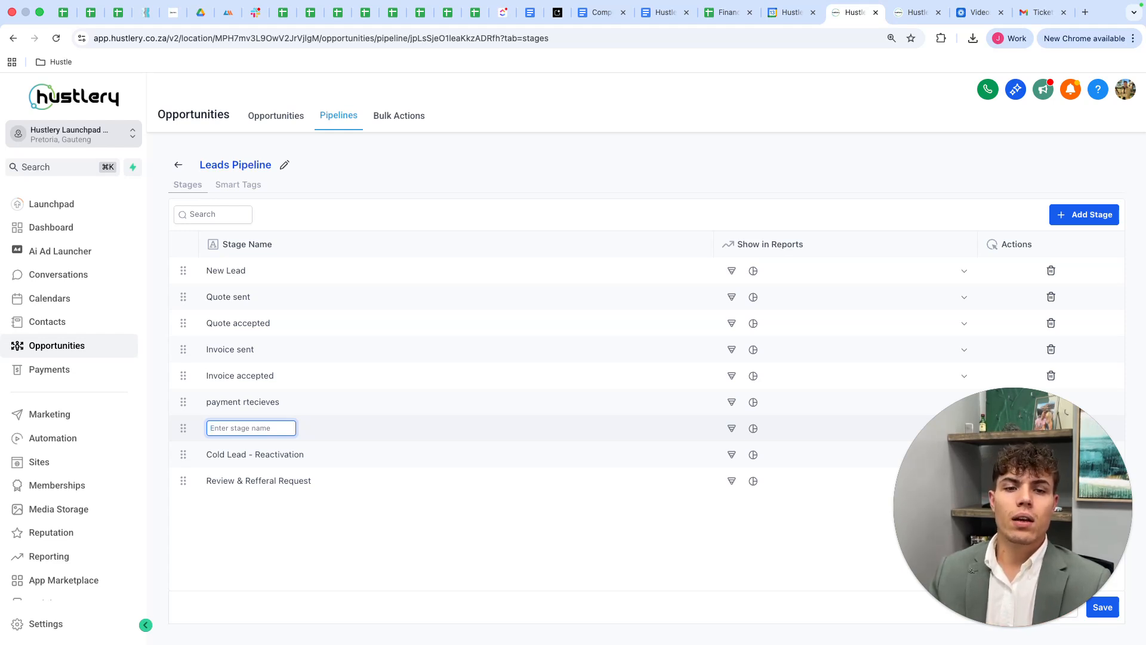
{"action": "type", "text": "service "}
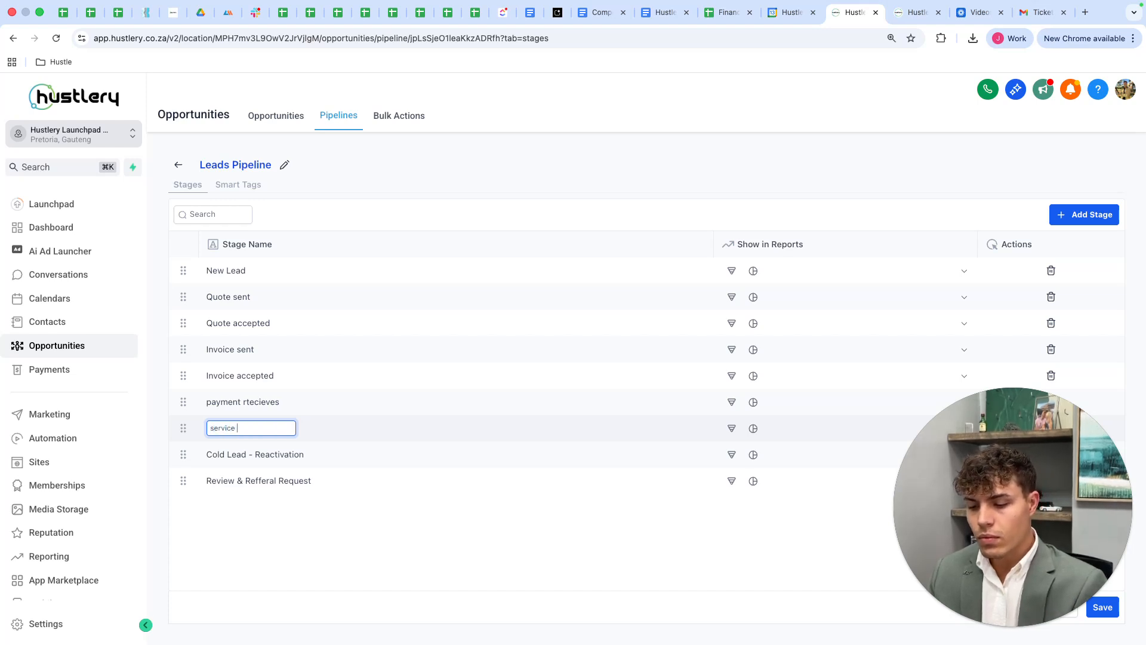
{"action": "type", "text": "delivered"}
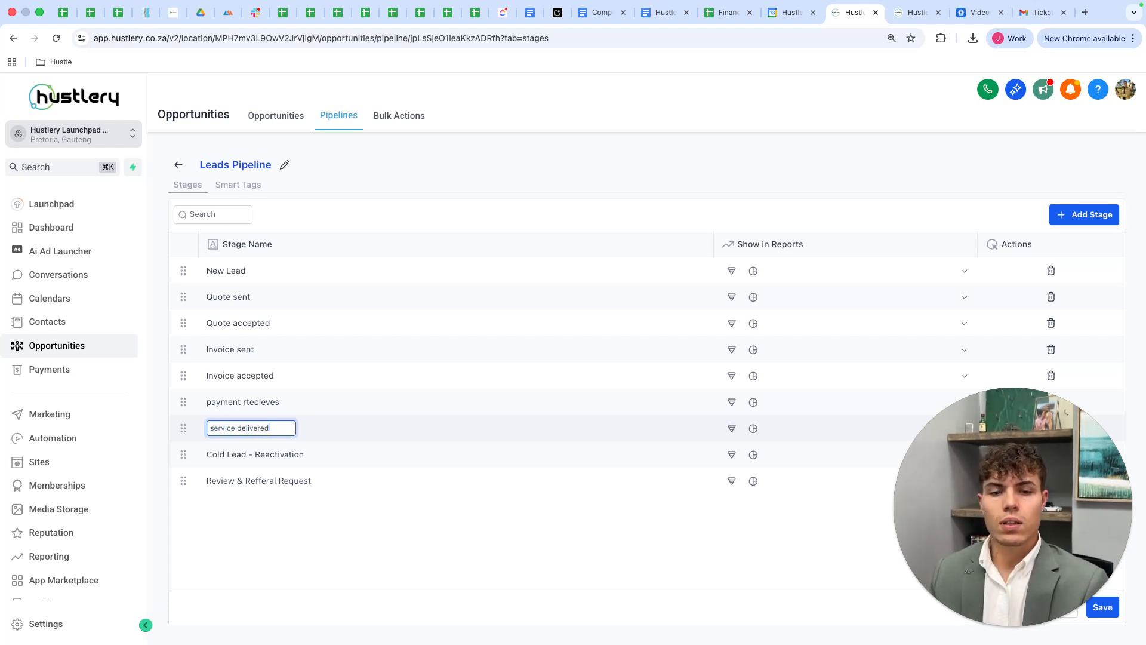
{"action": "key", "text": "Return"}
- Delete the "Review & Refferal Request" and "Cold Lead - Reactivation" stages from the pipeline
{"action": "left_click_drag", "start_coordinate": [958, 440], "coordinate": [842, 404]}
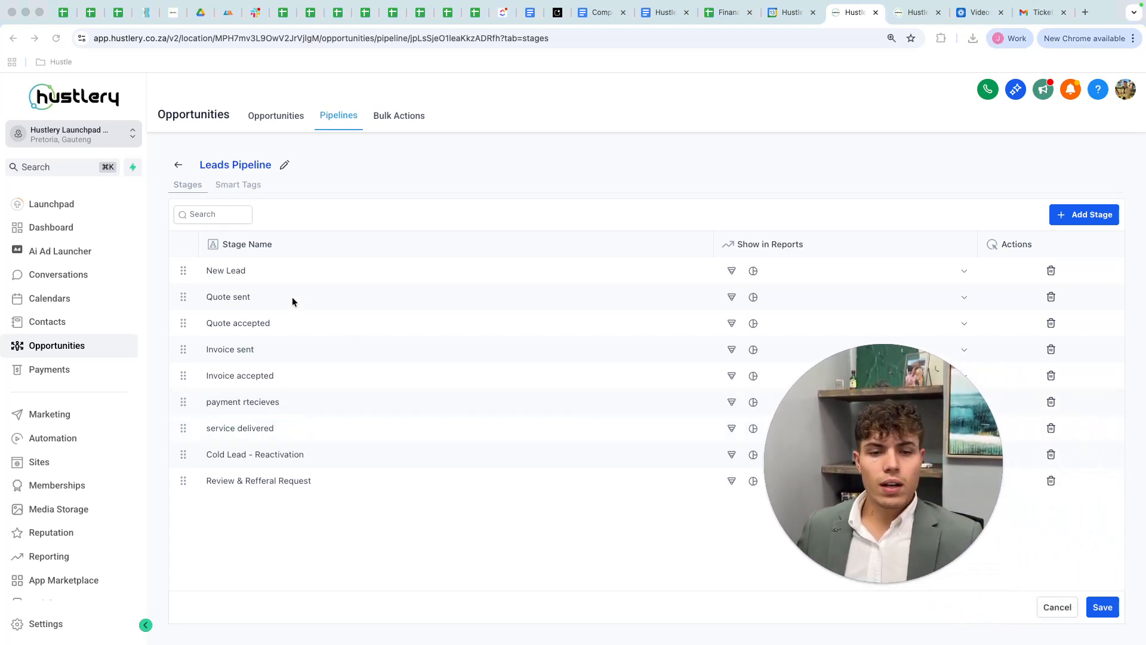
{"action": "left_click_drag", "start_coordinate": [850, 423], "coordinate": [1070, 493]}
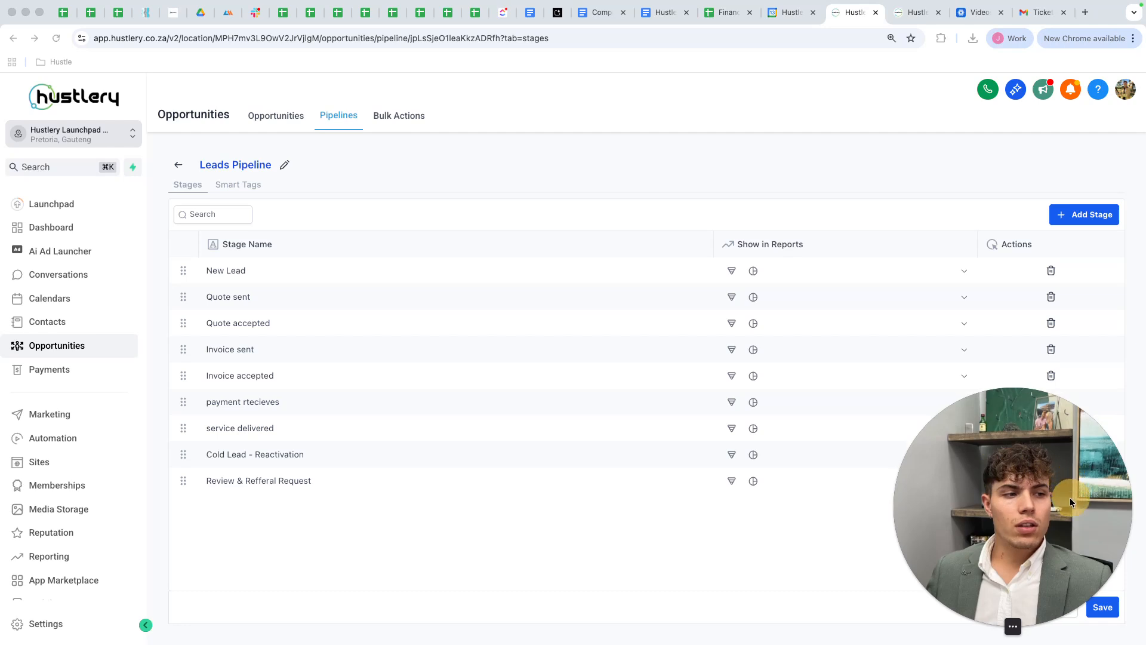
{"action": "left_click_drag", "start_coordinate": [1008, 421], "coordinate": [831, 356]}
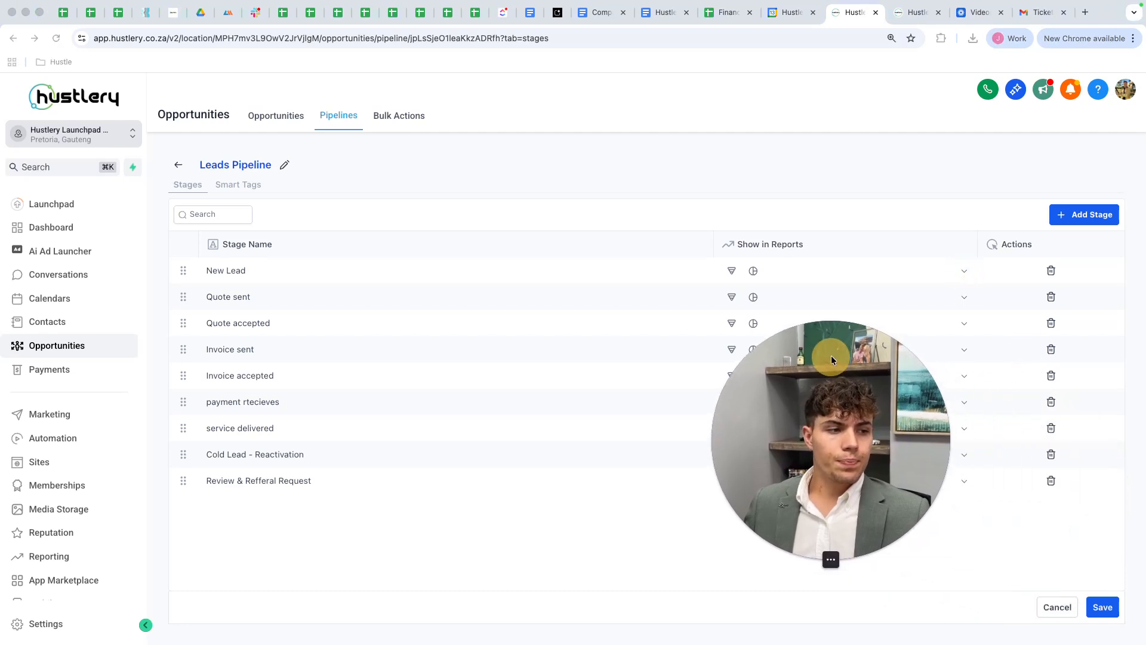
{"action": "left_click", "coordinate": [1050, 480]}
{"action": "left_click", "coordinate": [1051, 456]}
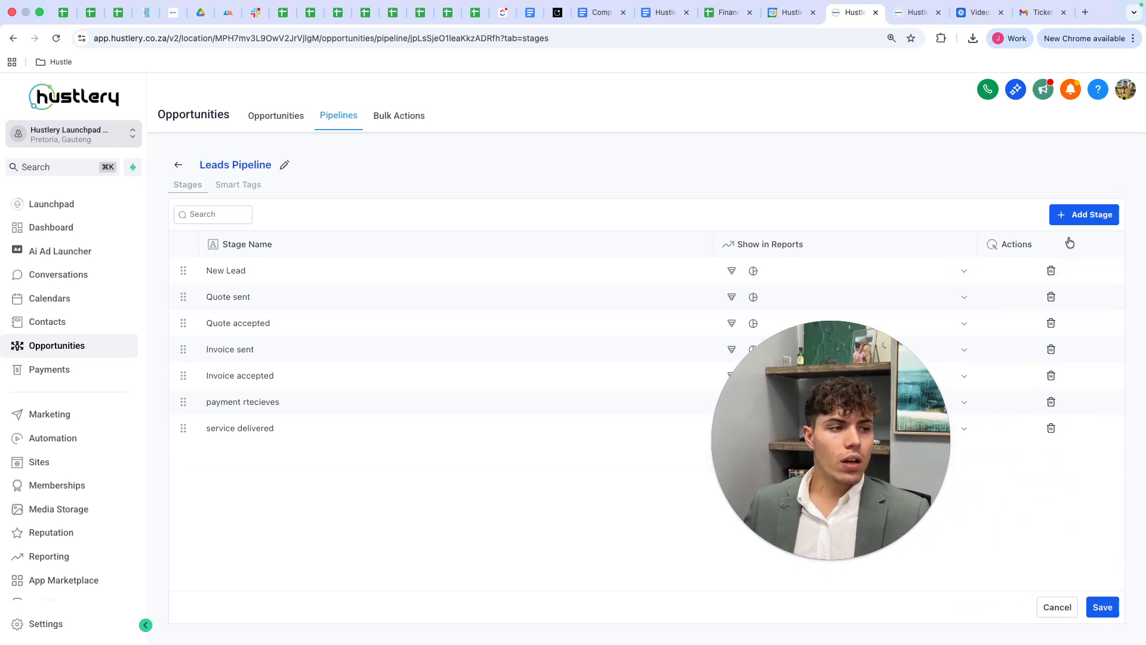
- Add an empty stage at the end of the pipeline and open the pipeline's name for editing
{"action": "left_click", "coordinate": [1075, 216]}
{"action": "left_click", "coordinate": [1038, 545]}
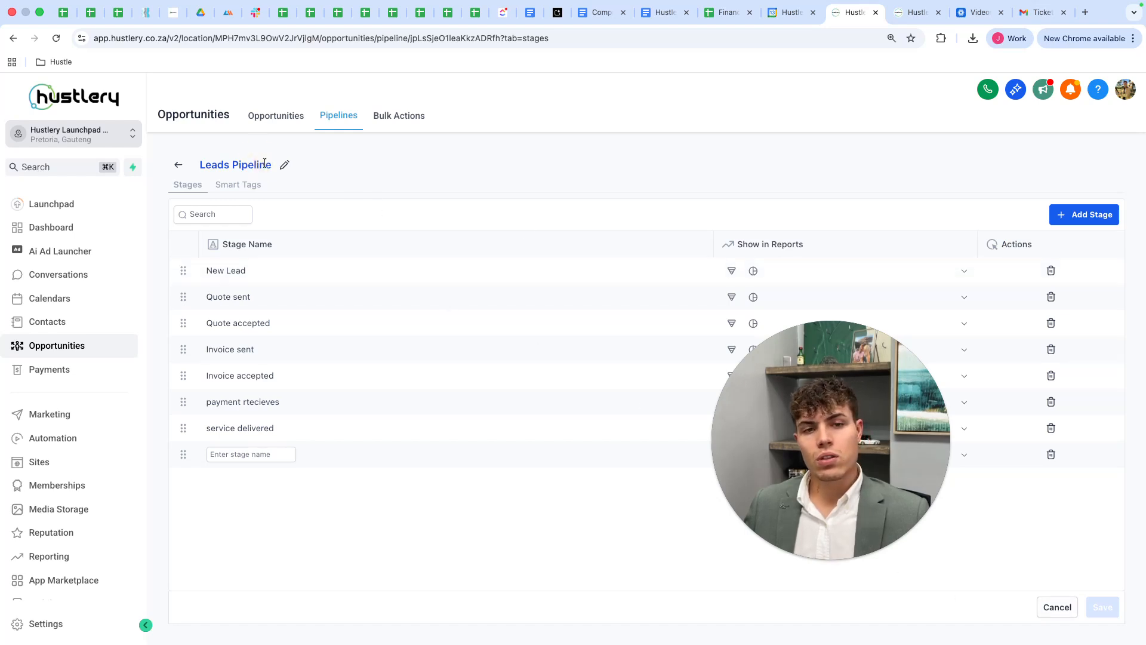
{"action": "left_click", "coordinate": [288, 166]}
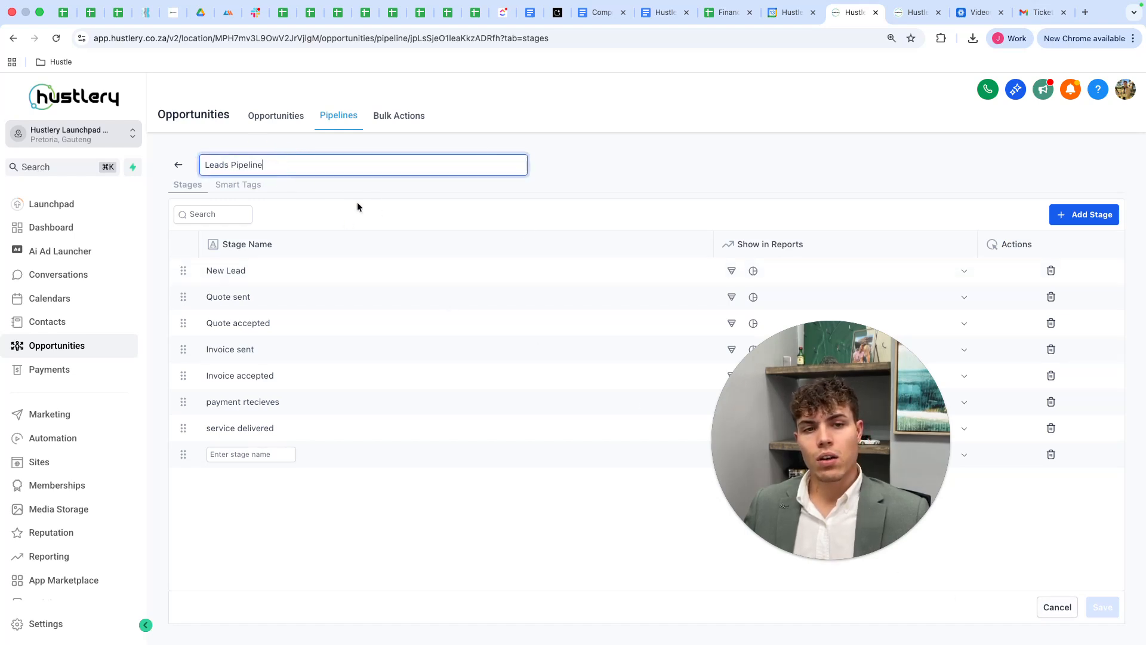
{"action": "left_click", "coordinate": [573, 175]}
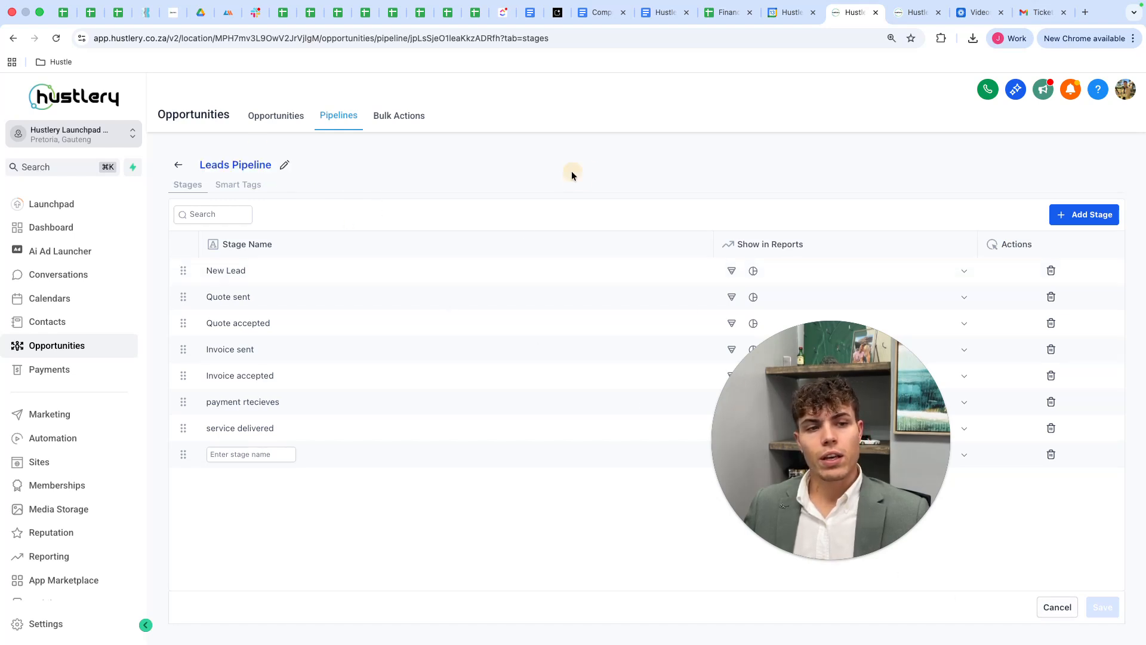
- Discard the unsaved changes to the Leads Pipeline and return to the opportunities board
{"action": "left_click", "coordinate": [1057, 608]}
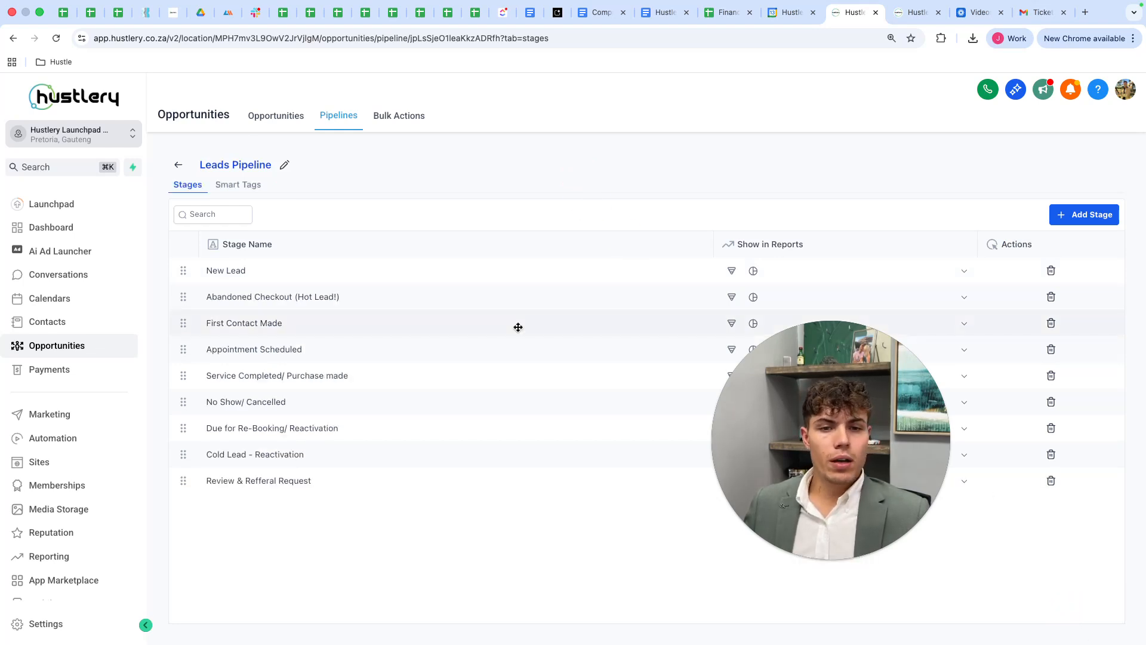
{"action": "left_click", "coordinate": [179, 165]}
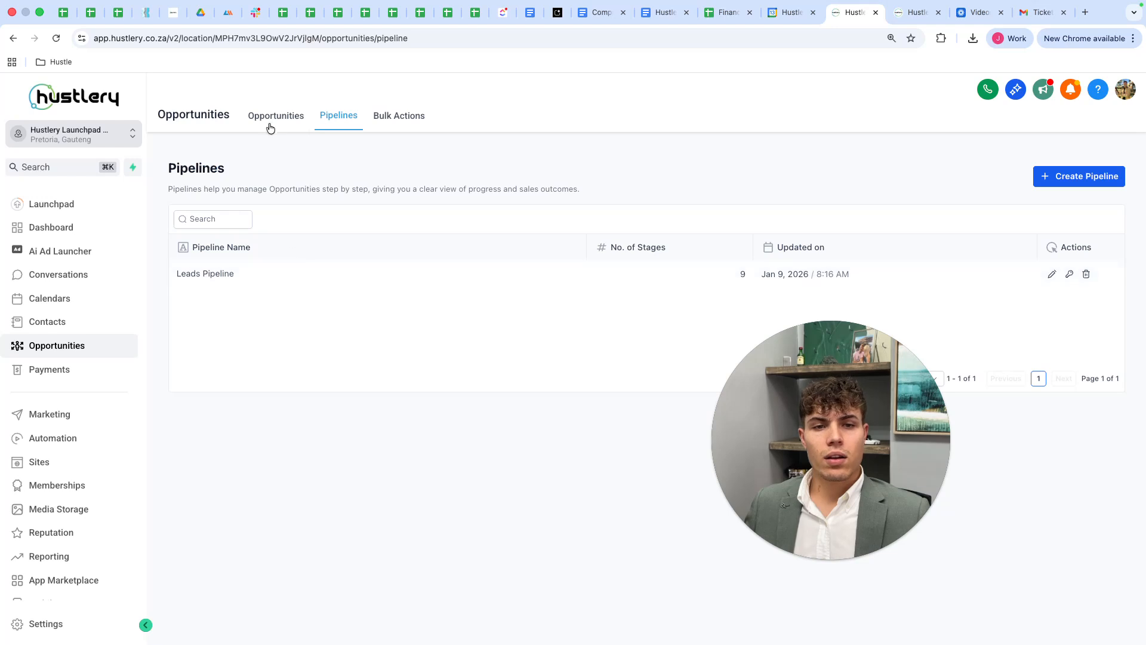
{"action": "left_click", "coordinate": [276, 117]}
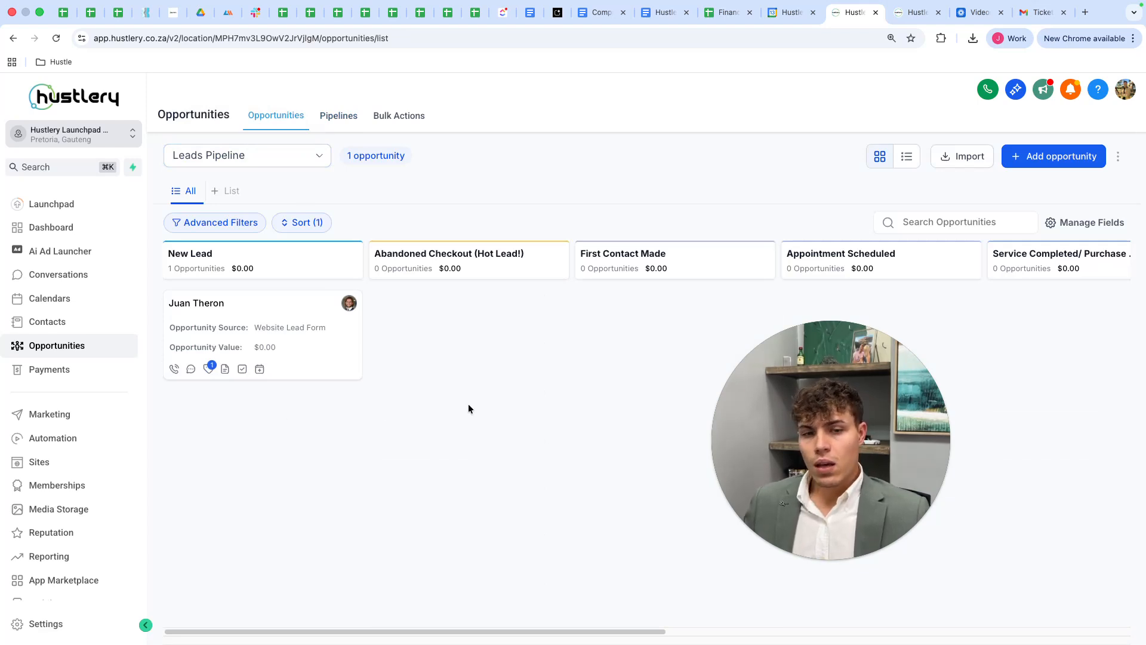
- Move the New Lead opportunity through Appointment Scheduled, Service Completed, No Show/ Cancelled and Due for Re-Booking to the "Cold Lead - Reactivation" stage
{"action": "left_click_drag", "start_coordinate": [841, 402], "coordinate": [1103, 594]}
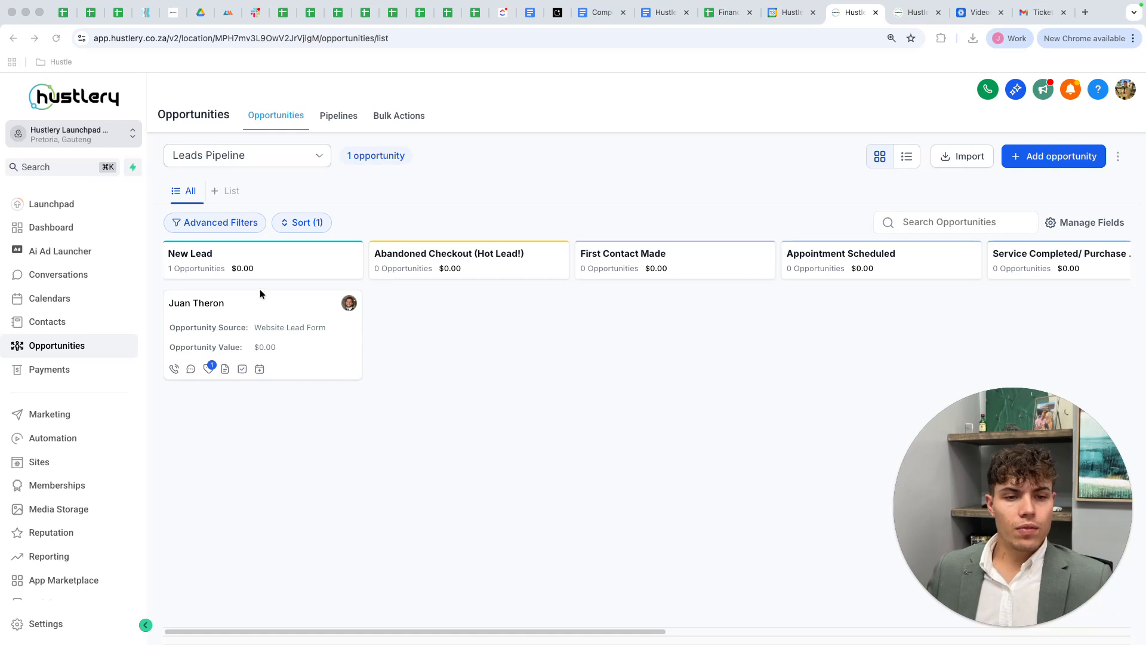
{"action": "left_click_drag", "start_coordinate": [281, 305], "coordinate": [852, 304]}
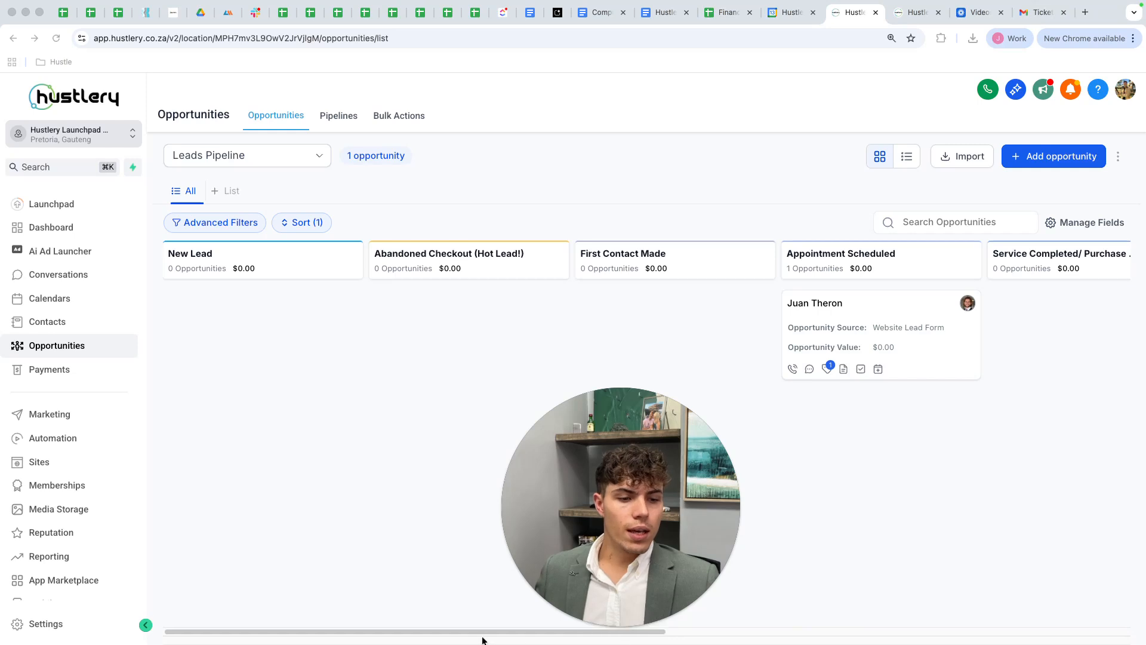
{"action": "left_click_drag", "start_coordinate": [445, 634], "coordinate": [762, 626]}
{"action": "left_click_drag", "start_coordinate": [269, 302], "coordinate": [437, 302]}
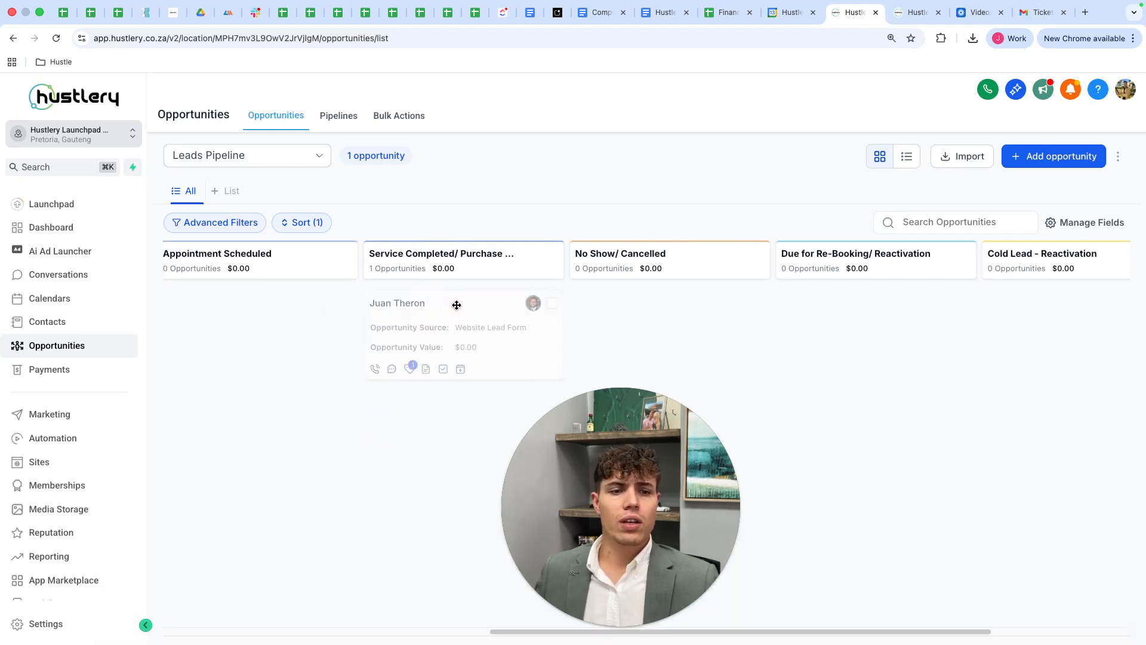
{"action": "left_click_drag", "start_coordinate": [456, 305], "coordinate": [634, 304]}
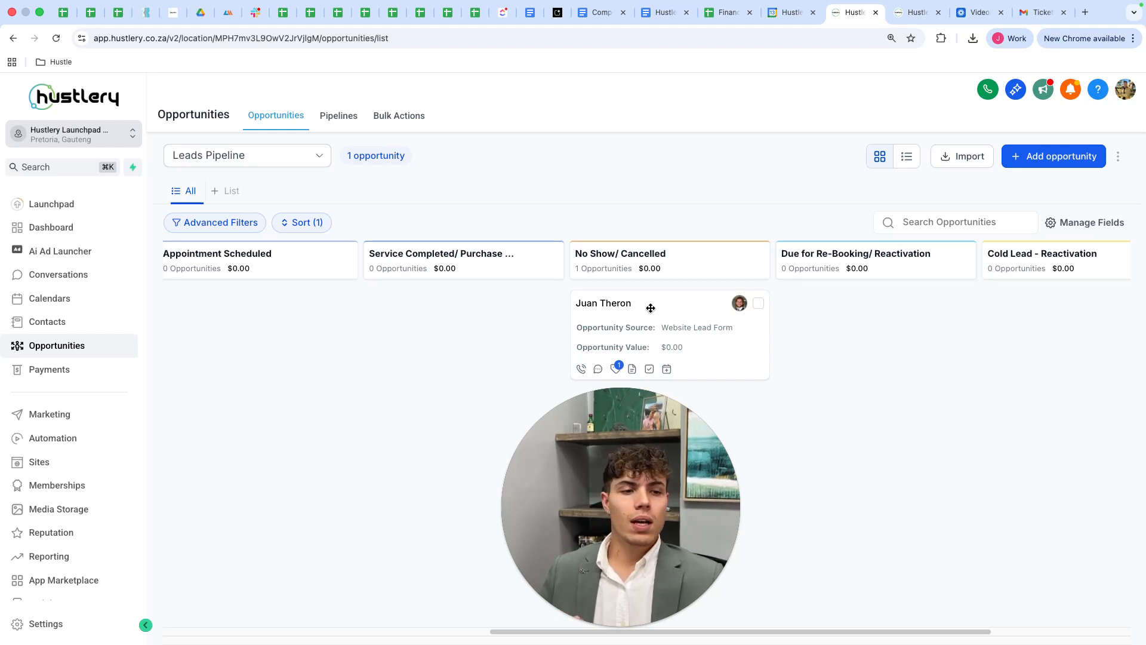
{"action": "left_click_drag", "start_coordinate": [661, 306], "coordinate": [824, 292]}
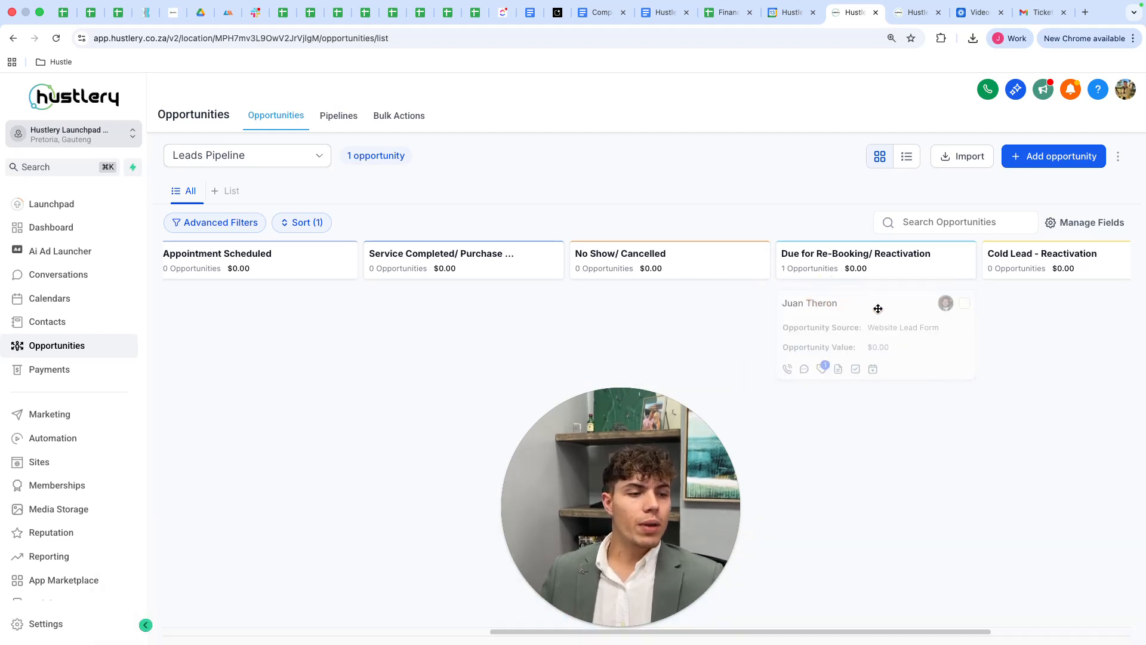
{"action": "left_click_drag", "start_coordinate": [875, 302], "coordinate": [1046, 303]}
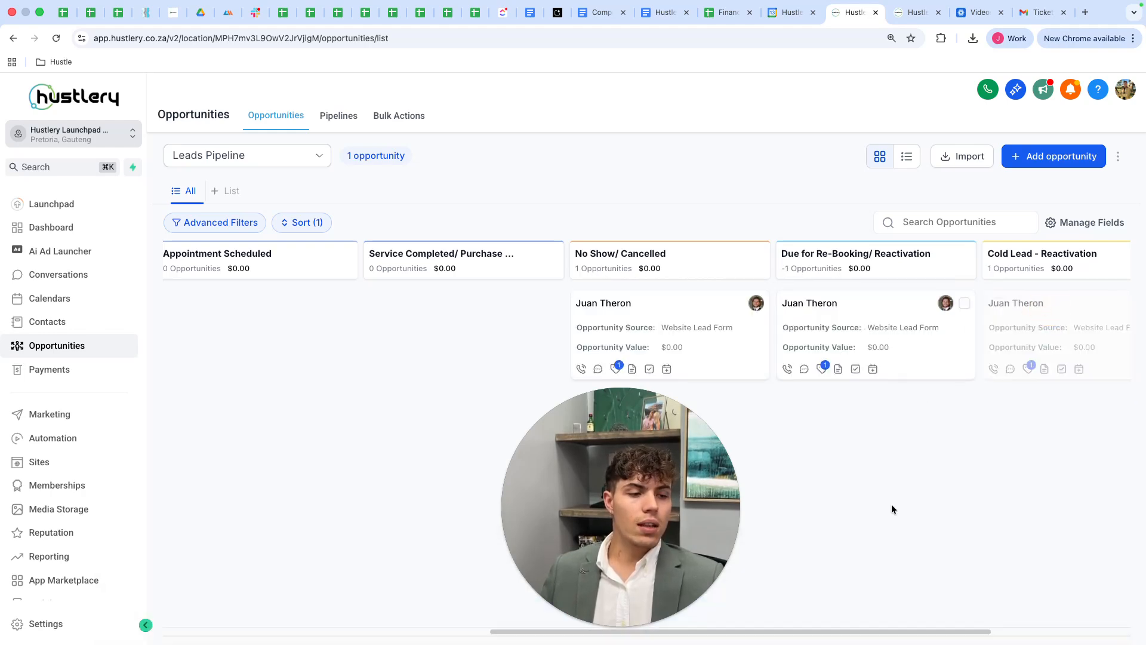
- Open the opportunity for editing and look through its contact and opportunity details
{"action": "left_click", "coordinate": [685, 307]}
{"action": "left_click_drag", "start_coordinate": [709, 433], "coordinate": [102, 506]}
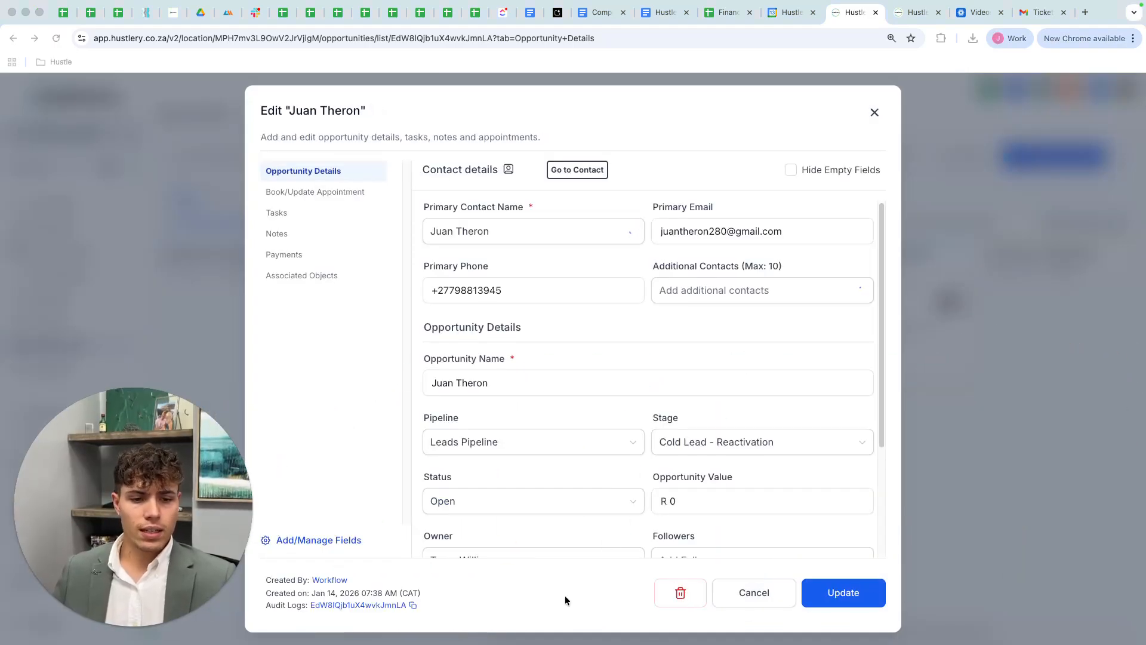
{"action": "scroll", "coordinate": [609, 468], "scroll_direction": "down", "scroll_amount": 2}
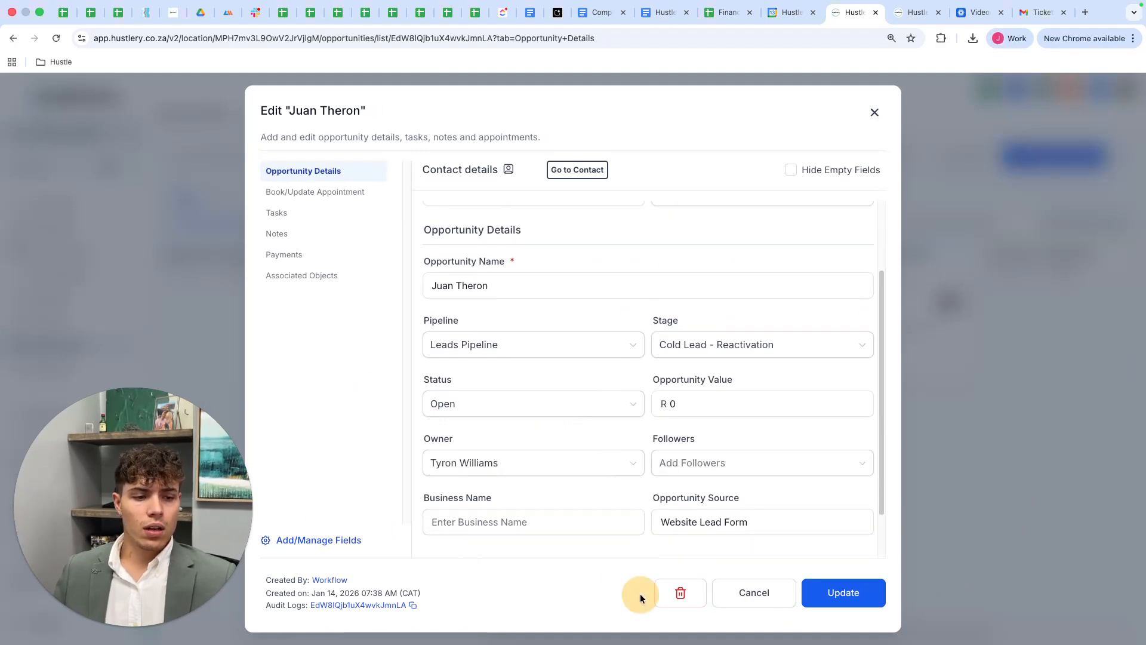
{"action": "scroll", "coordinate": [510, 243], "scroll_direction": "up", "scroll_amount": 2}
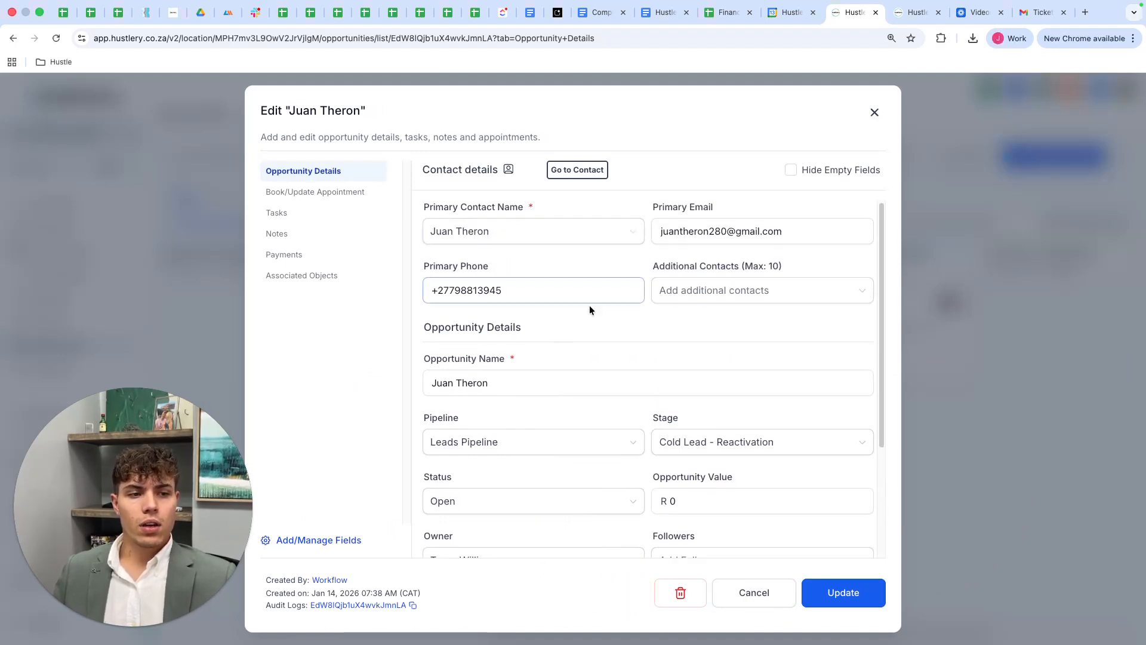
{"action": "scroll", "coordinate": [564, 326], "scroll_direction": "down", "scroll_amount": 4}
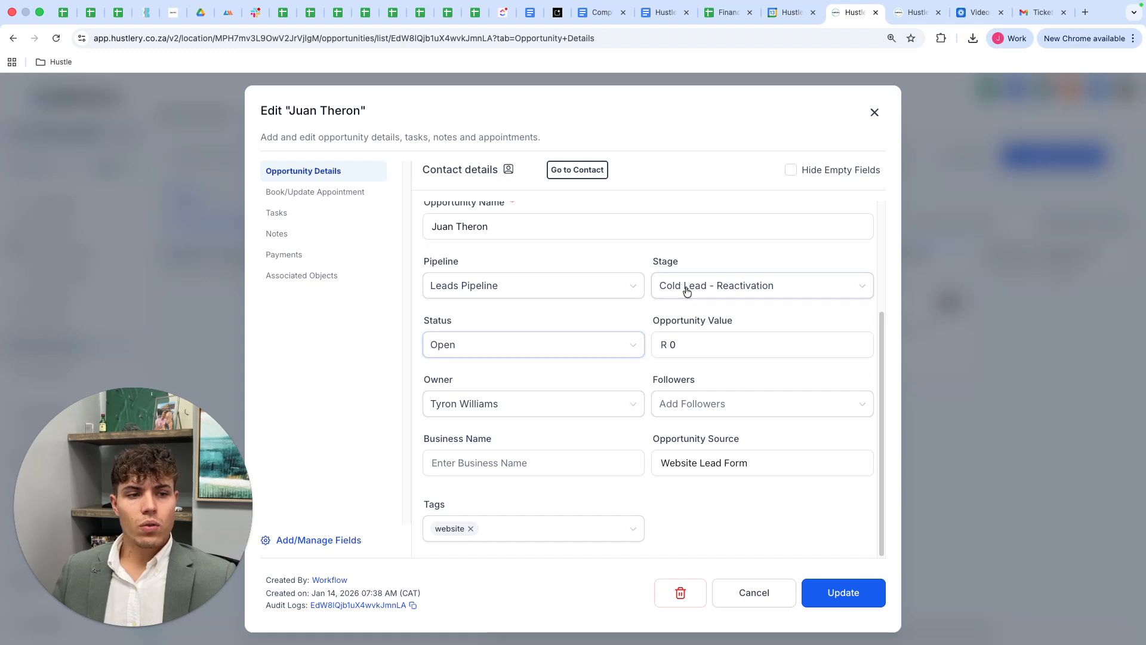
- Examine the opportunity's Stage, Pipeline and Status choices and its Opportunity Value field without changing them
{"action": "left_click", "coordinate": [740, 286]}
{"action": "scroll", "coordinate": [765, 417], "scroll_direction": "up", "scroll_amount": 1}
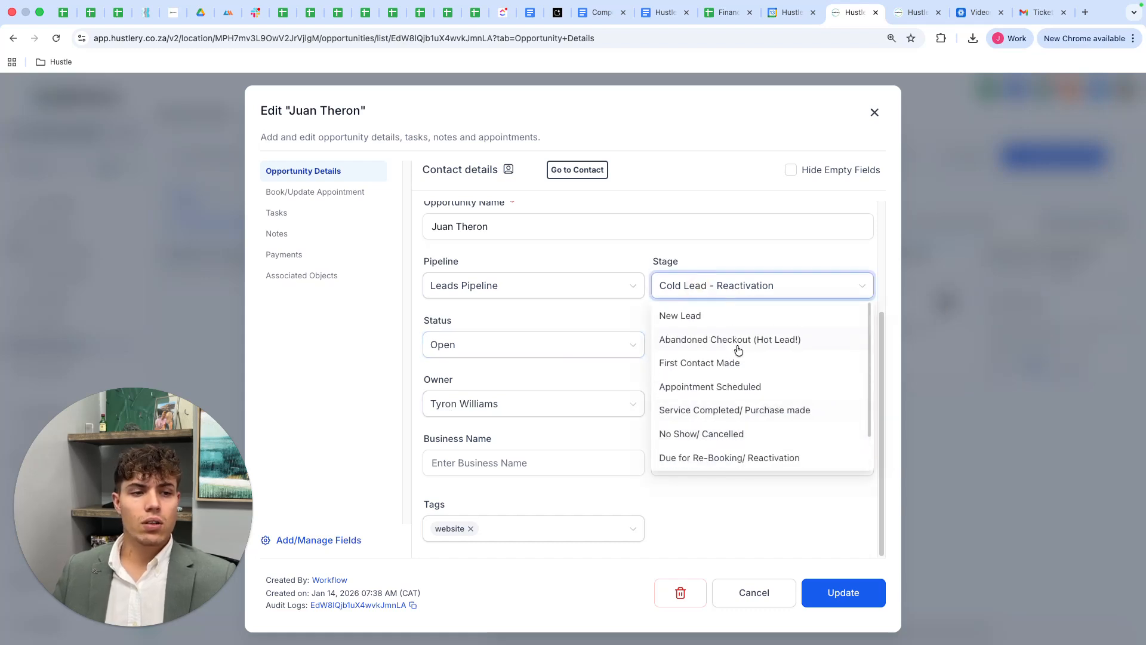
{"action": "left_click", "coordinate": [547, 259]}
{"action": "left_click", "coordinate": [545, 287]}
{"action": "left_click", "coordinate": [567, 248]}
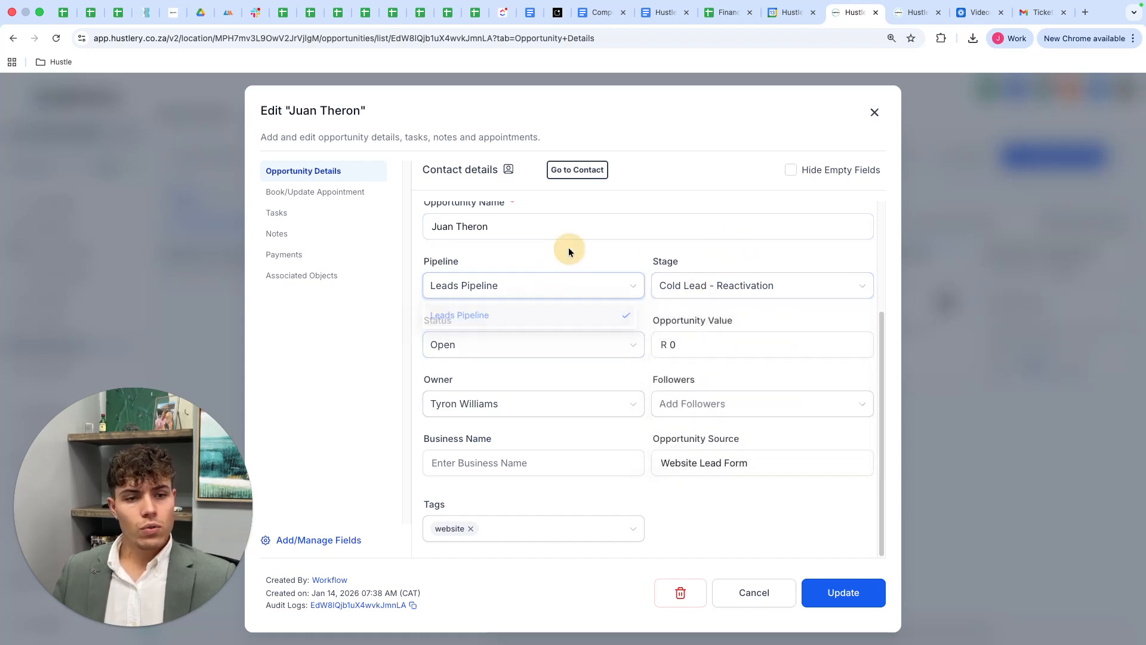
{"action": "left_click", "coordinate": [506, 346]}
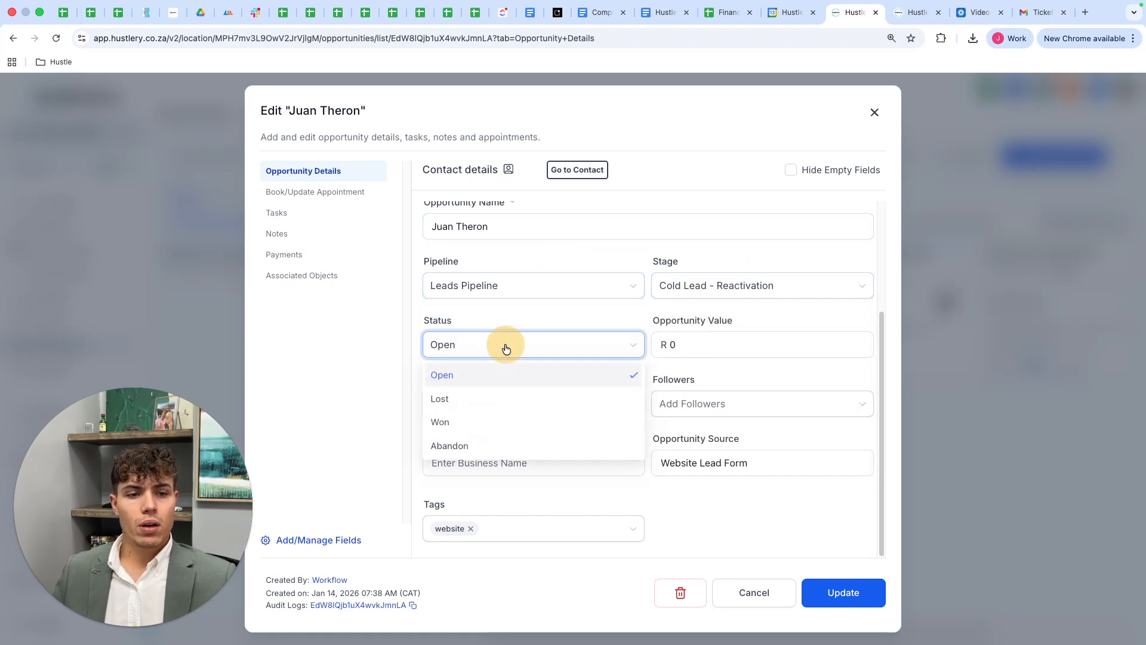
{"action": "left_click", "coordinate": [557, 312]}
{"action": "left_click", "coordinate": [688, 345]}
{"action": "left_click", "coordinate": [633, 320]}
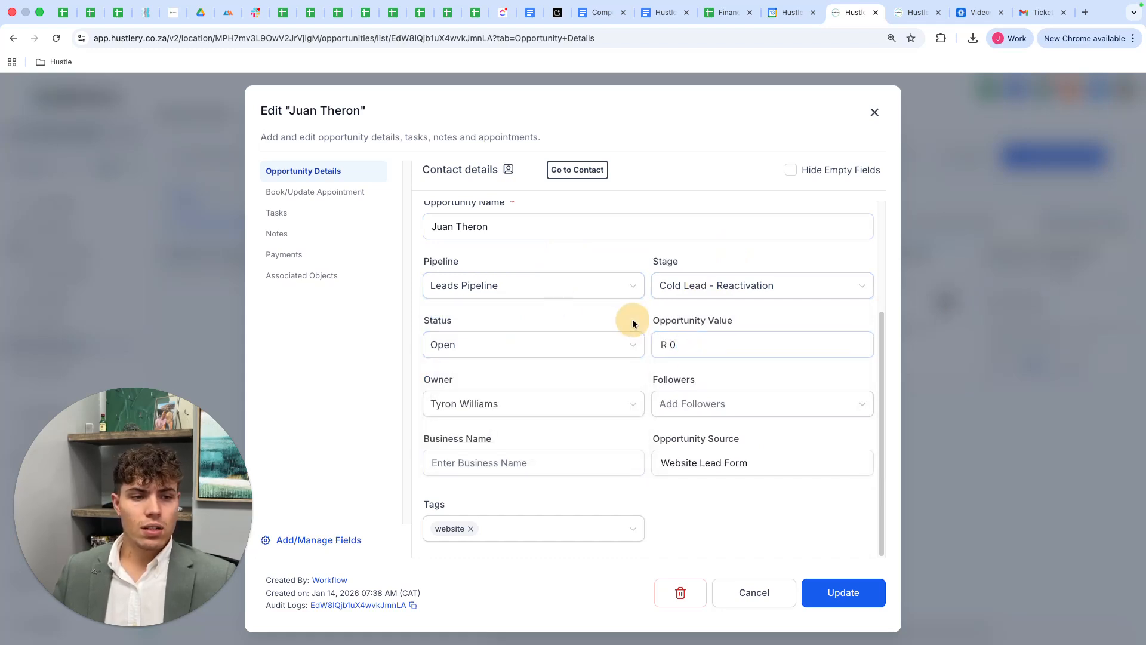
- Examine the opportunity's Followers, Owner, Business Name, Opportunity Source and Tags fields
{"action": "left_click", "coordinate": [699, 414]}
{"action": "left_click", "coordinate": [724, 385]}
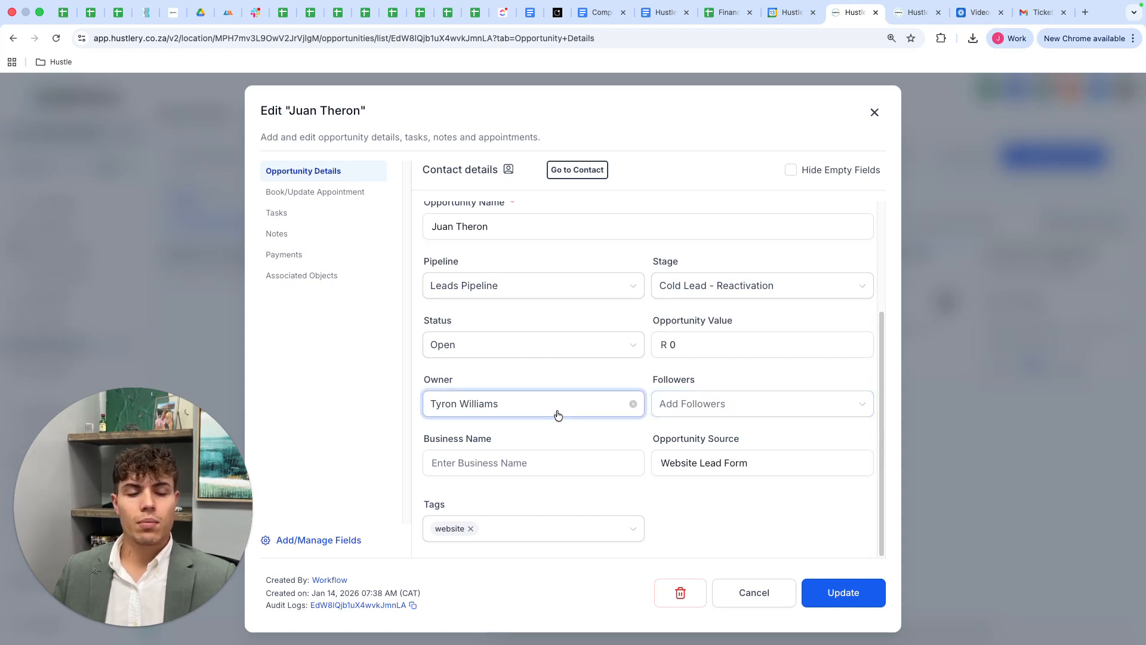
{"action": "left_click", "coordinate": [525, 461]}
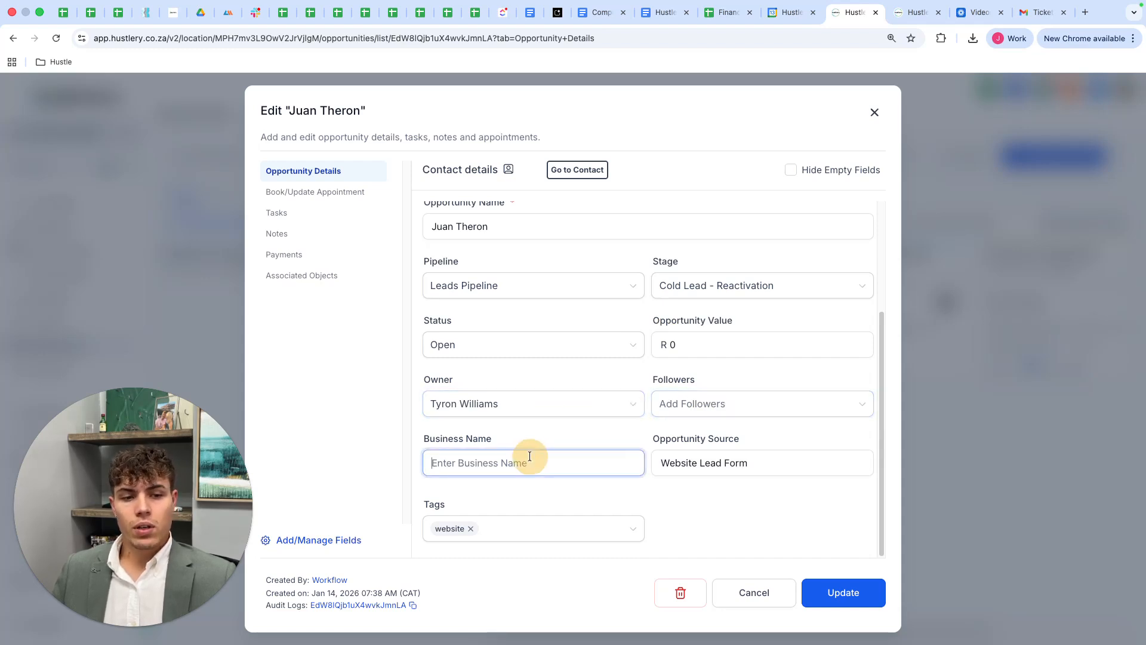
{"action": "left_click", "coordinate": [741, 469]}
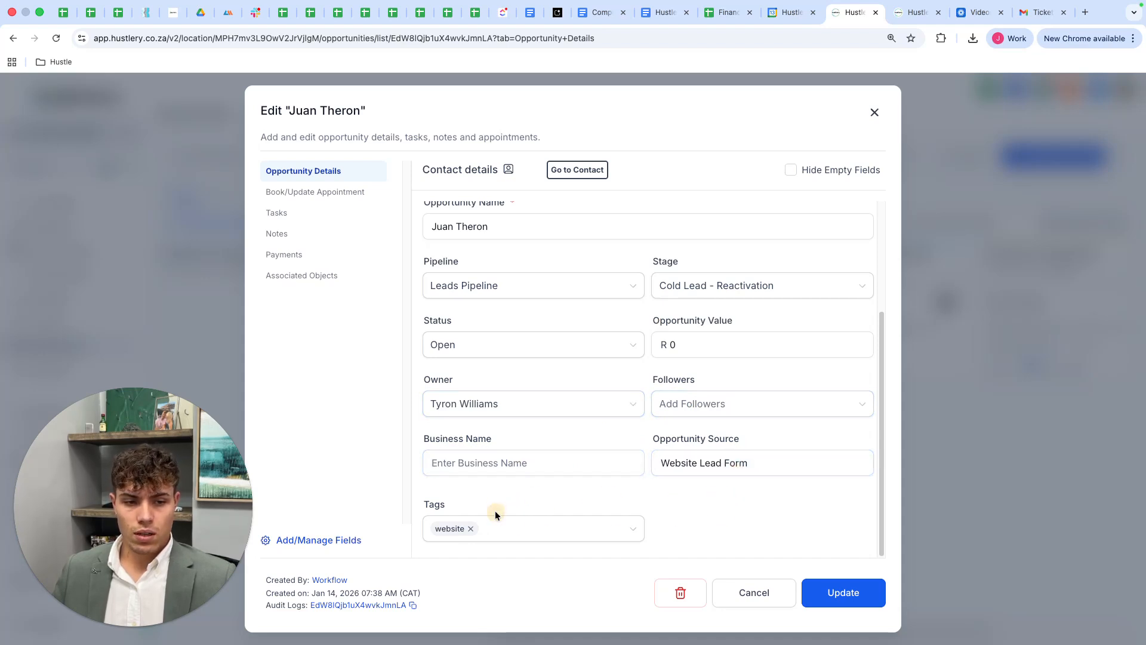
- View the Book/Update Appointment section of the opportunity and examine its booking fields
{"action": "left_click", "coordinate": [352, 193]}
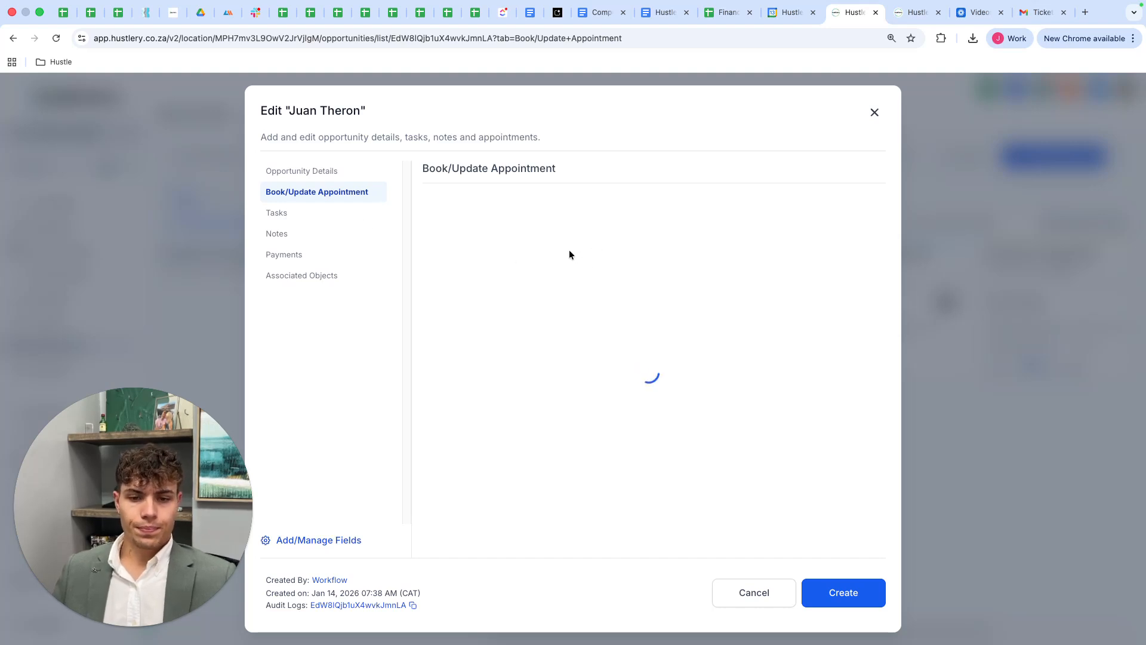
{"action": "left_click", "coordinate": [452, 225]}
{"action": "left_click", "coordinate": [481, 286]}
{"action": "key", "text": "Tab"}
- Start a new task for the opportunity with the description "follow up on 19 january 2026"
{"action": "left_click", "coordinate": [338, 215]}
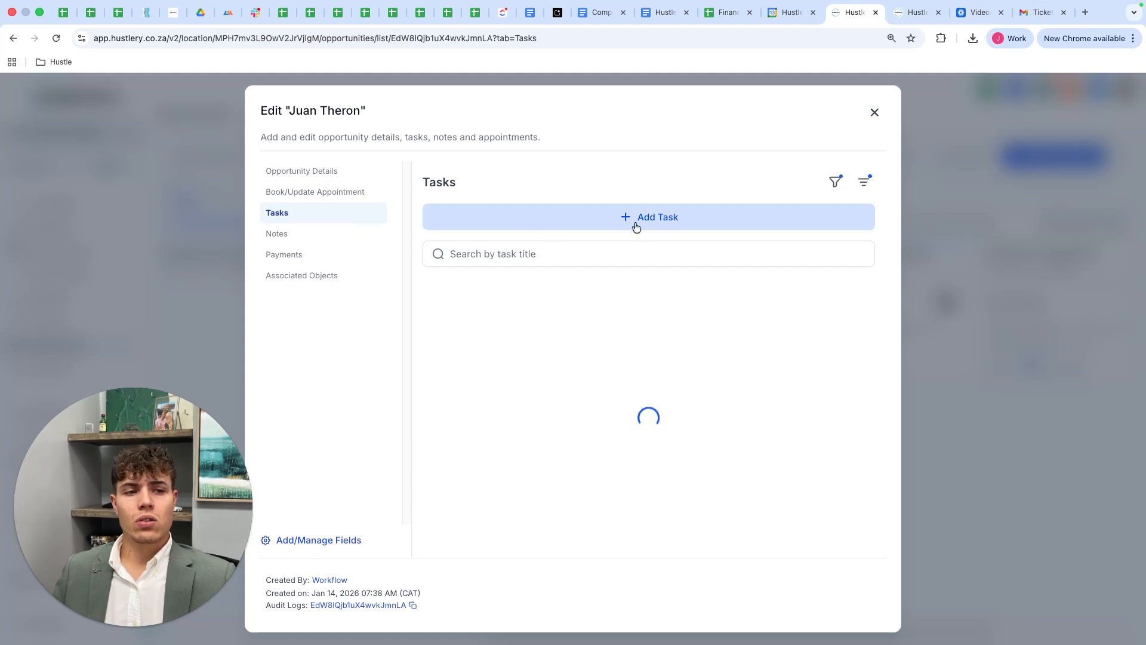
{"action": "left_click", "coordinate": [656, 226]}
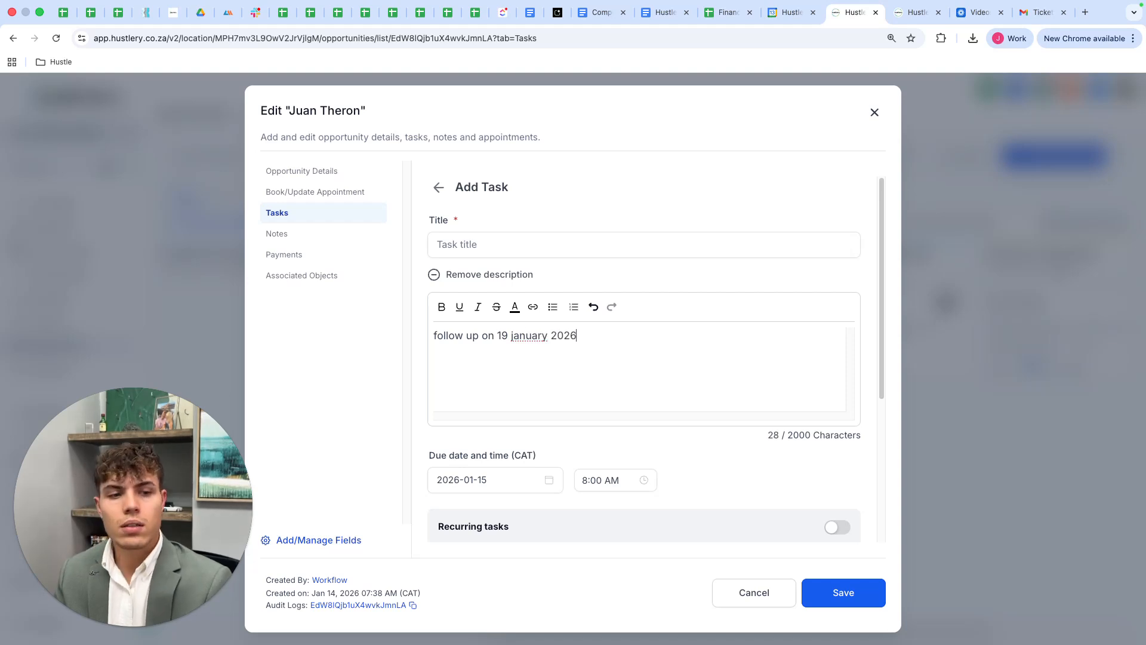
{"action": "left_click", "coordinate": [590, 337]}
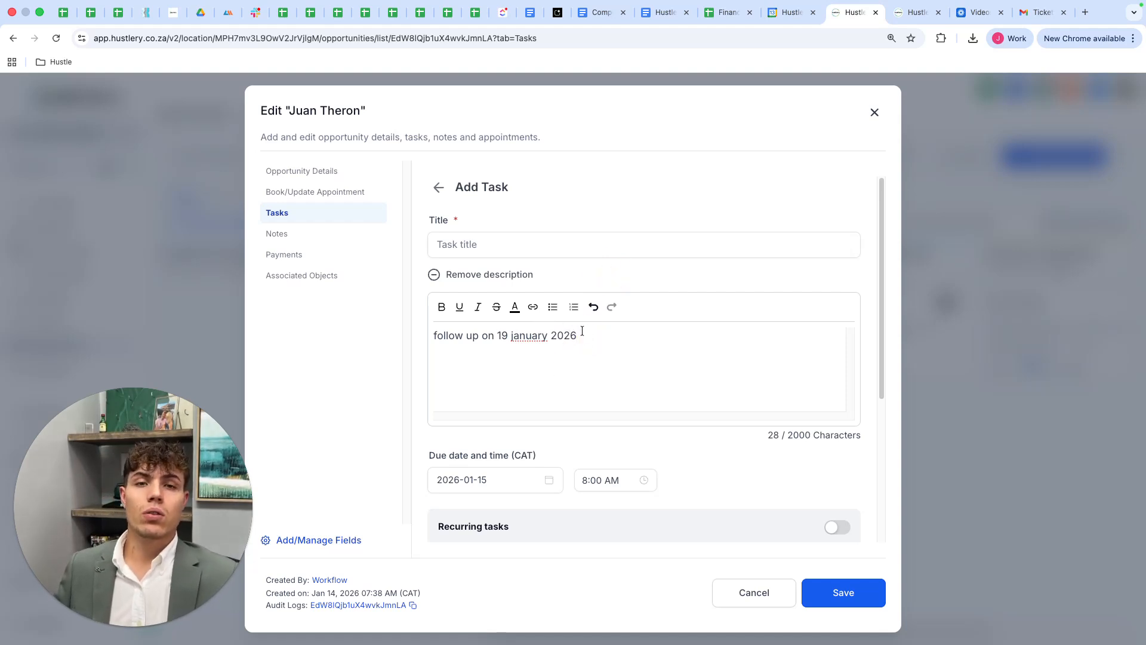
- Set the new task's due date to 2026-01-19
{"action": "scroll", "coordinate": [623, 323], "scroll_direction": "down", "scroll_amount": 4}
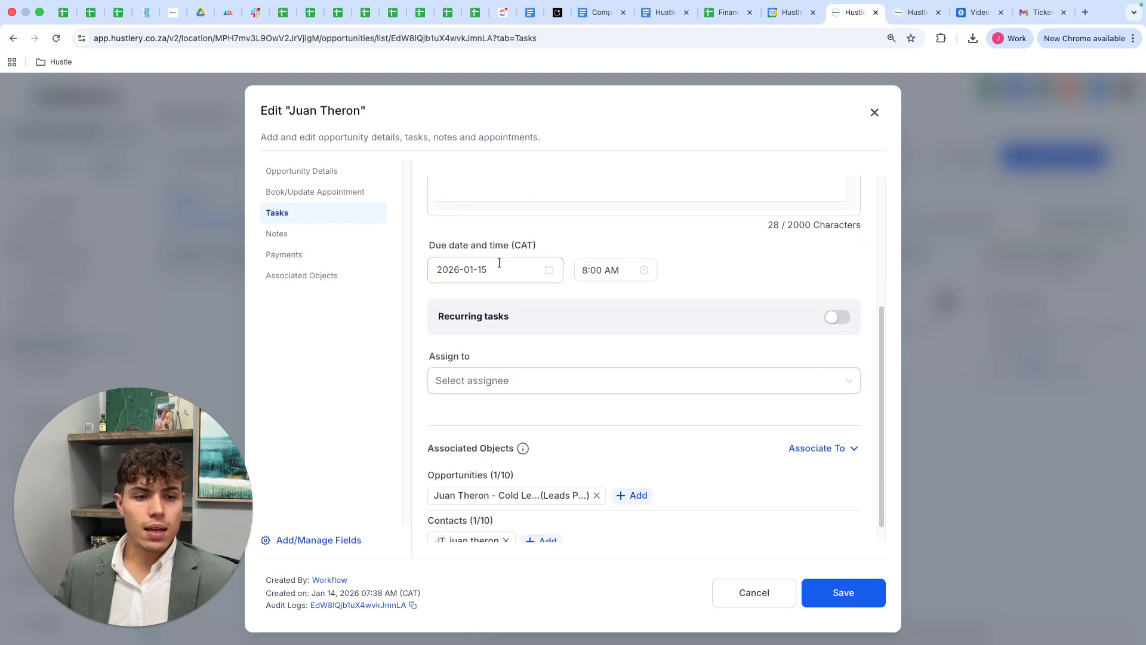
{"action": "left_click", "coordinate": [549, 270]}
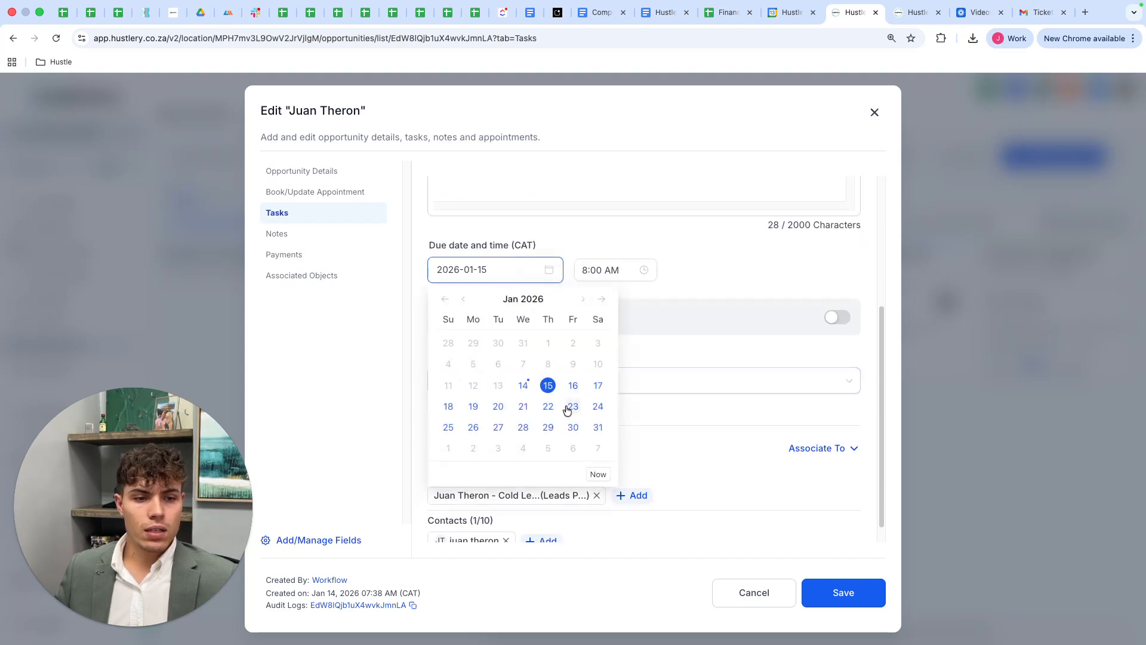
{"action": "left_click", "coordinate": [473, 406]}
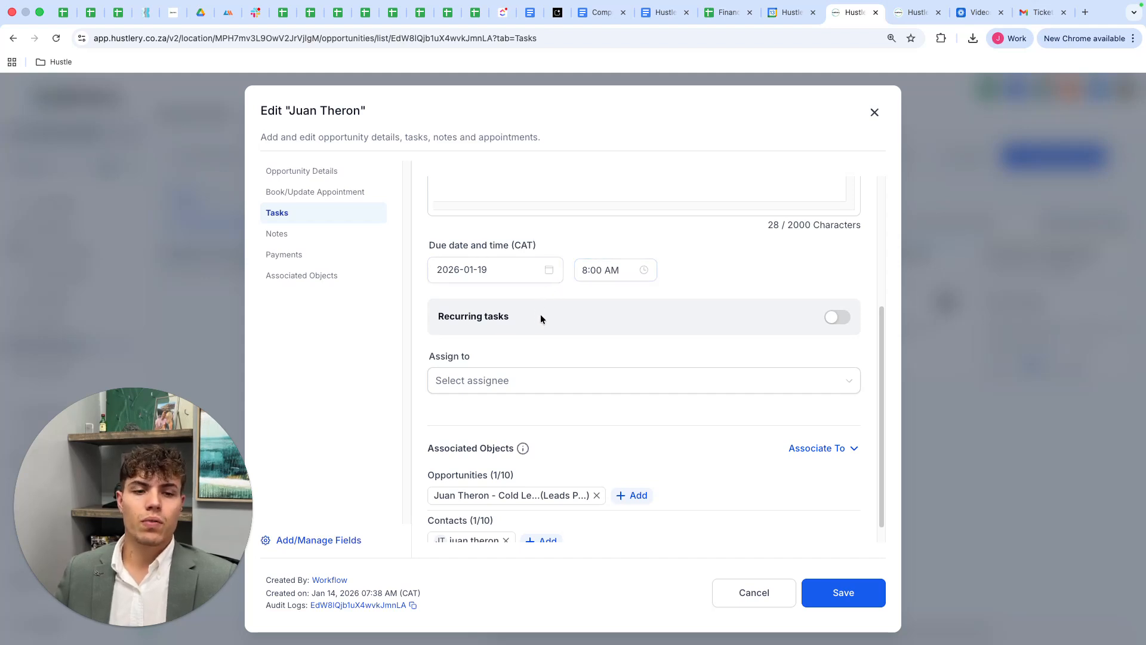
- Examine the task's recurring option, assignee choices and associated objects without changing them
{"action": "left_click", "coordinate": [836, 317]}
{"action": "left_click", "coordinate": [836, 317]}
{"action": "scroll", "coordinate": [578, 328], "scroll_direction": "down", "scroll_amount": 1}
{"action": "left_click", "coordinate": [566, 359]}
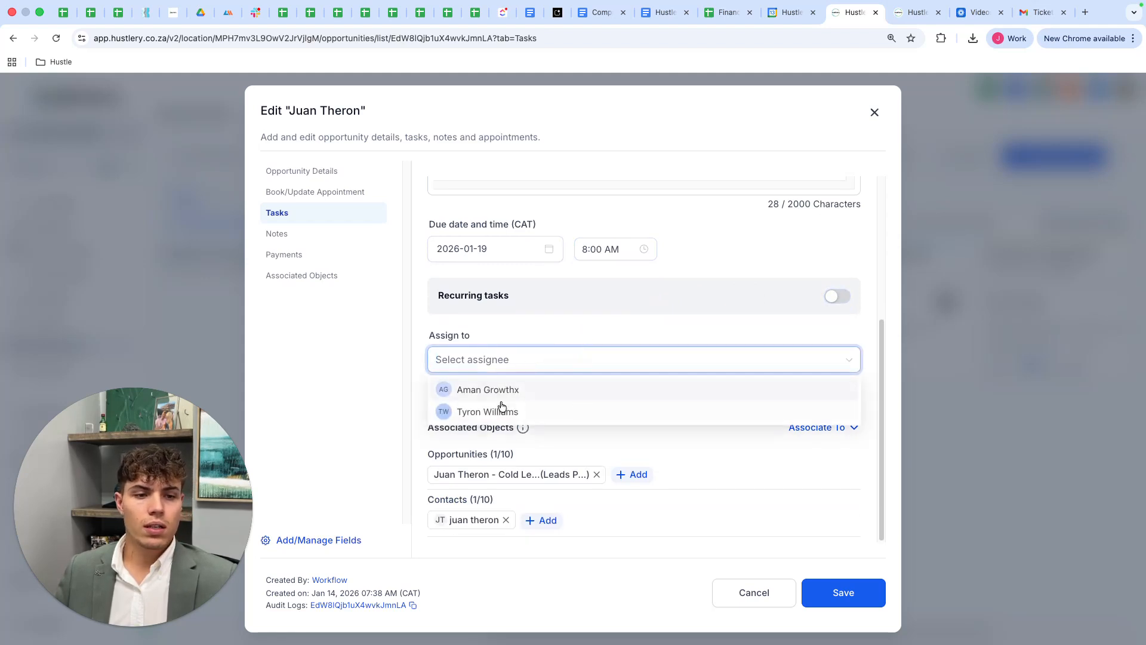
{"action": "left_click", "coordinate": [575, 325]}
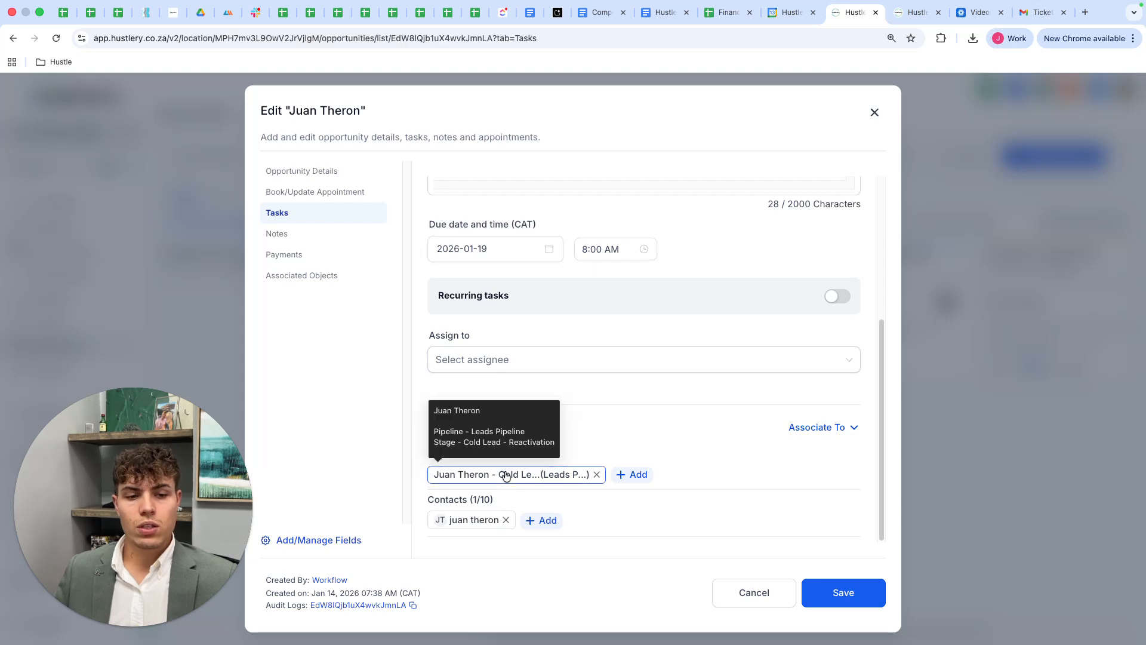
{"action": "scroll", "coordinate": [611, 427], "scroll_direction": "up", "scroll_amount": 1}
{"action": "scroll", "coordinate": [604, 428], "scroll_direction": "up", "scroll_amount": 3}
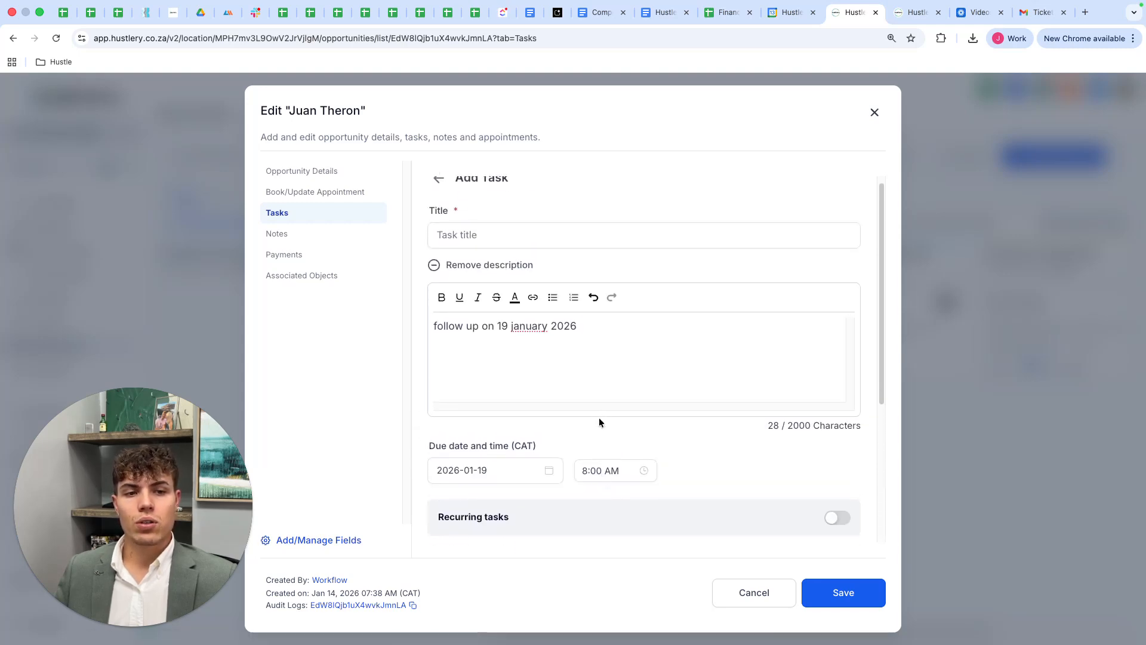
- Discard the unsaved task and open the opportunity's Notes section
{"action": "left_click", "coordinate": [433, 239]}
{"action": "left_click", "coordinate": [309, 231]}
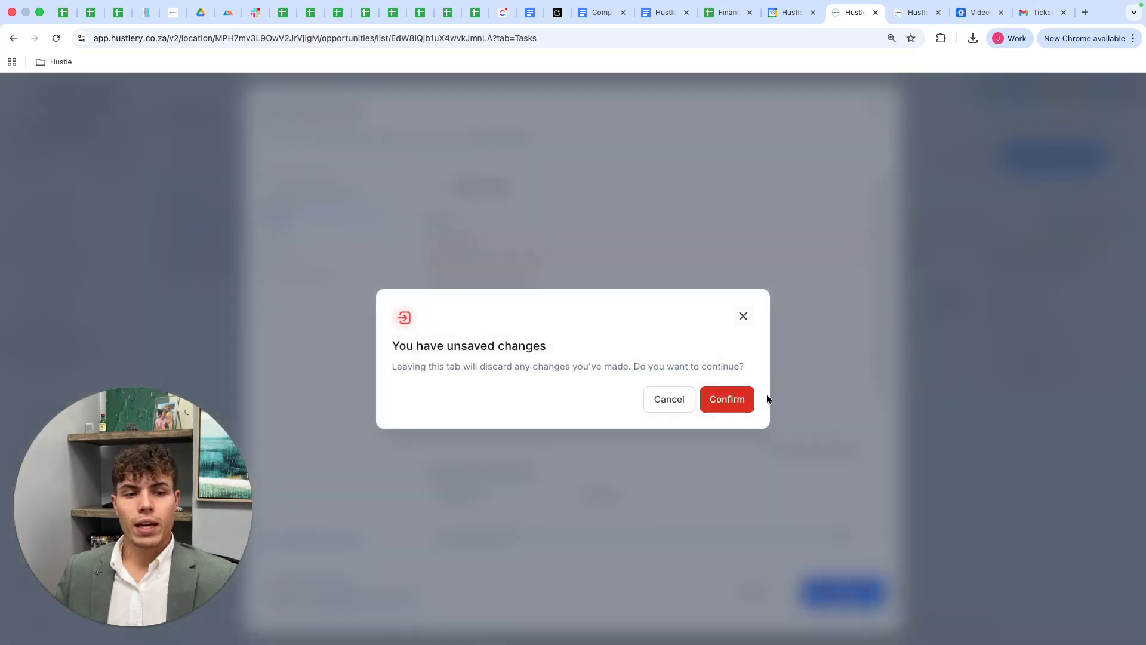
{"action": "left_click", "coordinate": [730, 401]}
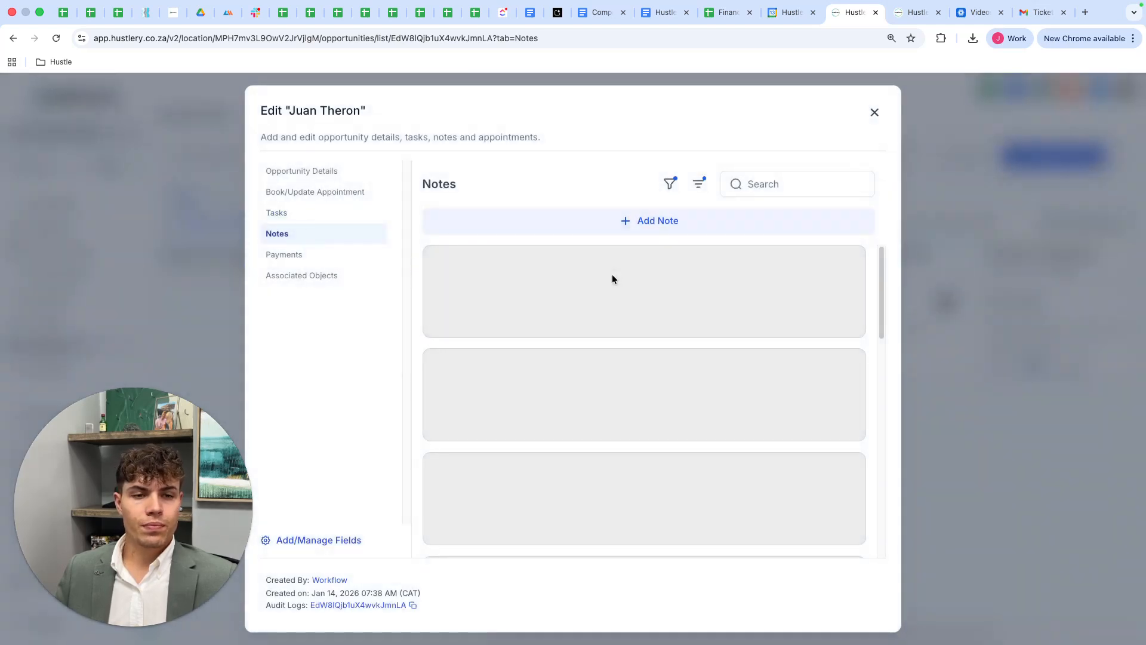
- Start a new note reading "they are very interested in s" and erase the entered text
{"action": "left_click", "coordinate": [653, 222]}
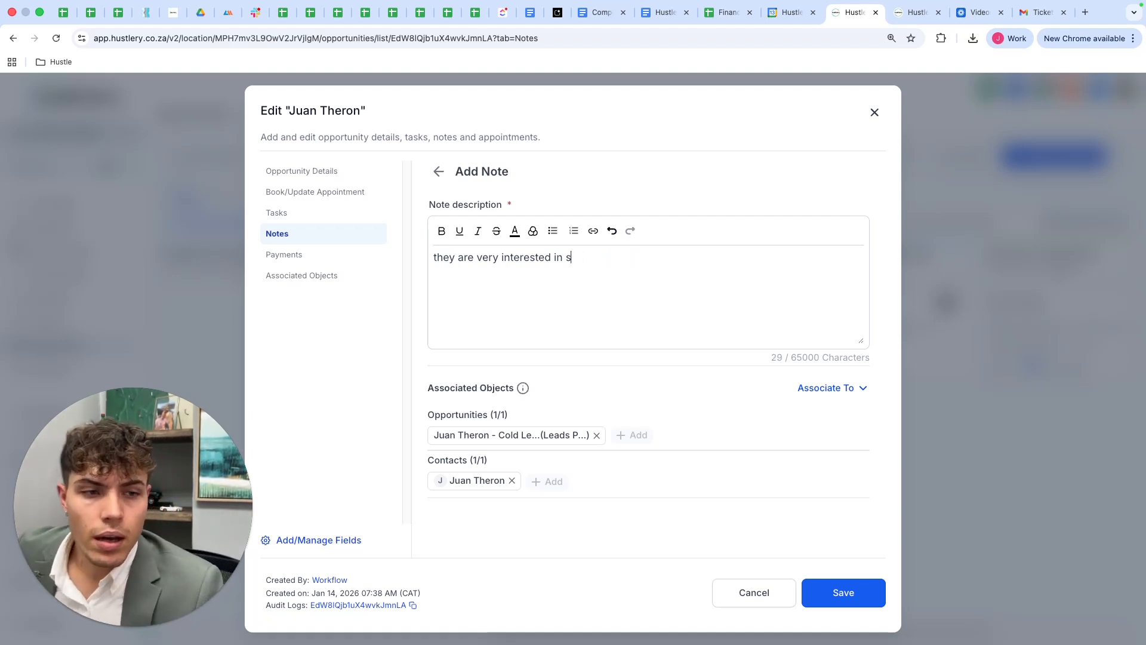
{"action": "key", "text": "BackSpace"}
{"action": "key", "text": "BackSpace"}
{"action": "key", "text": "BackSpace"}
{"action": "key", "text": "BackSpace"}
{"action": "key", "text": "BackSpace"}
{"action": "key", "text": "BackSpace"}
{"action": "key", "text": "BackSpace"}
{"action": "key", "text": "BackSpace"}
{"action": "key", "text": "BackSpace"}
{"action": "key", "text": "BackSpace"}
{"action": "key", "text": "BackSpace"}
{"action": "key", "text": "BackSpace"}
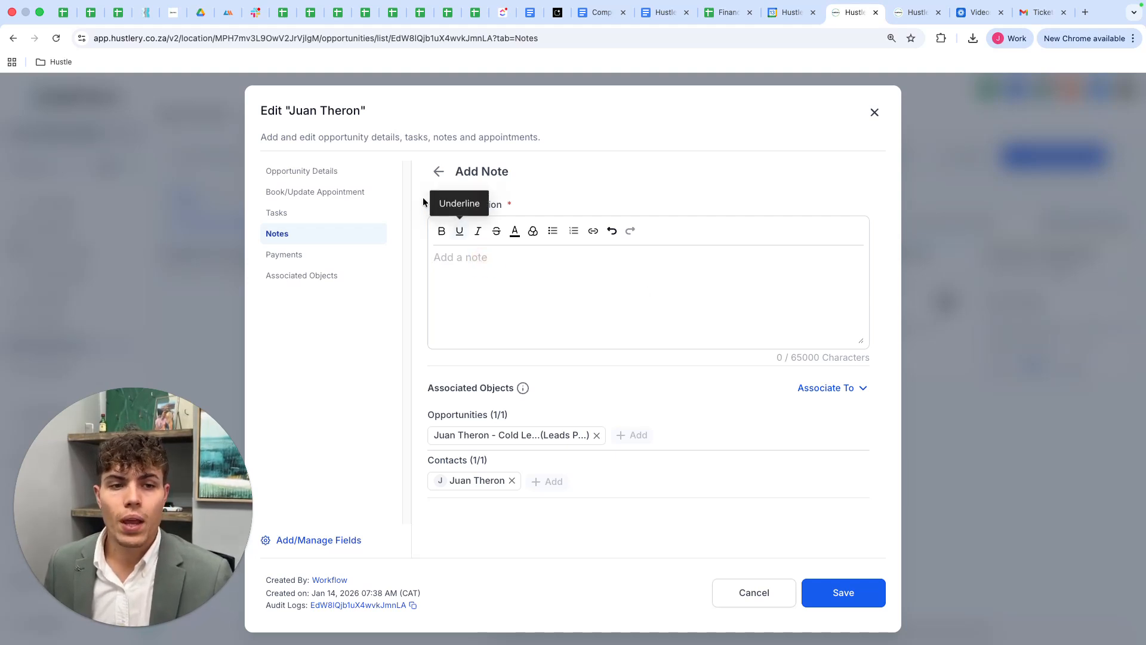
{"action": "left_click_drag", "start_coordinate": [427, 202], "coordinate": [516, 206]}
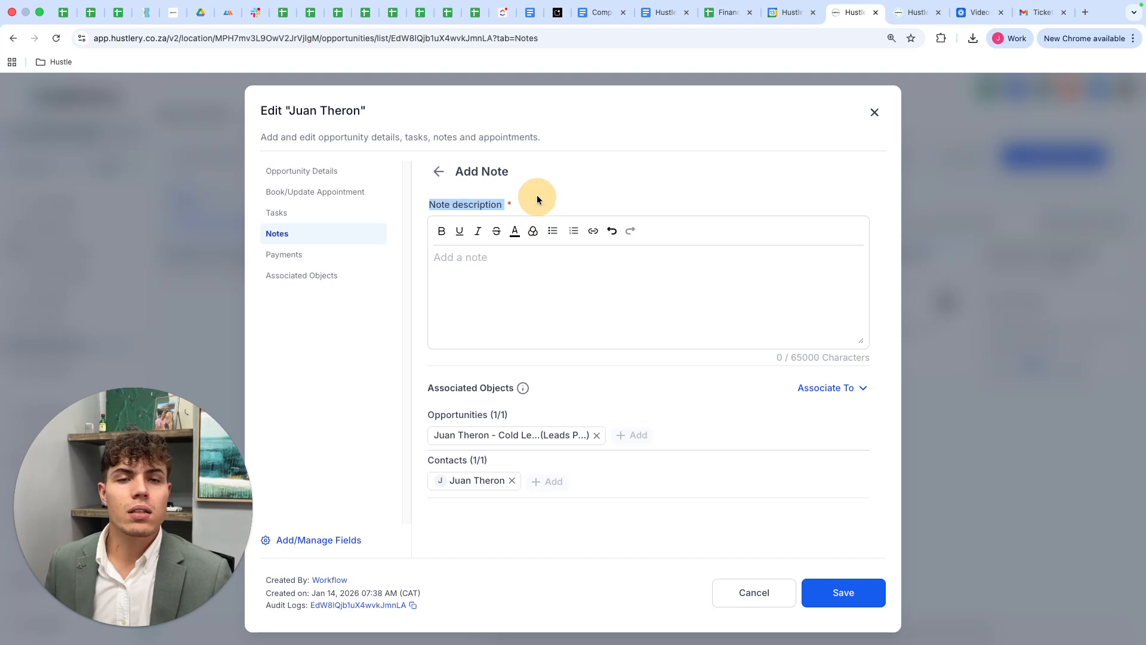
{"action": "left_click", "coordinate": [538, 201]}
{"action": "left_click", "coordinate": [544, 278]}
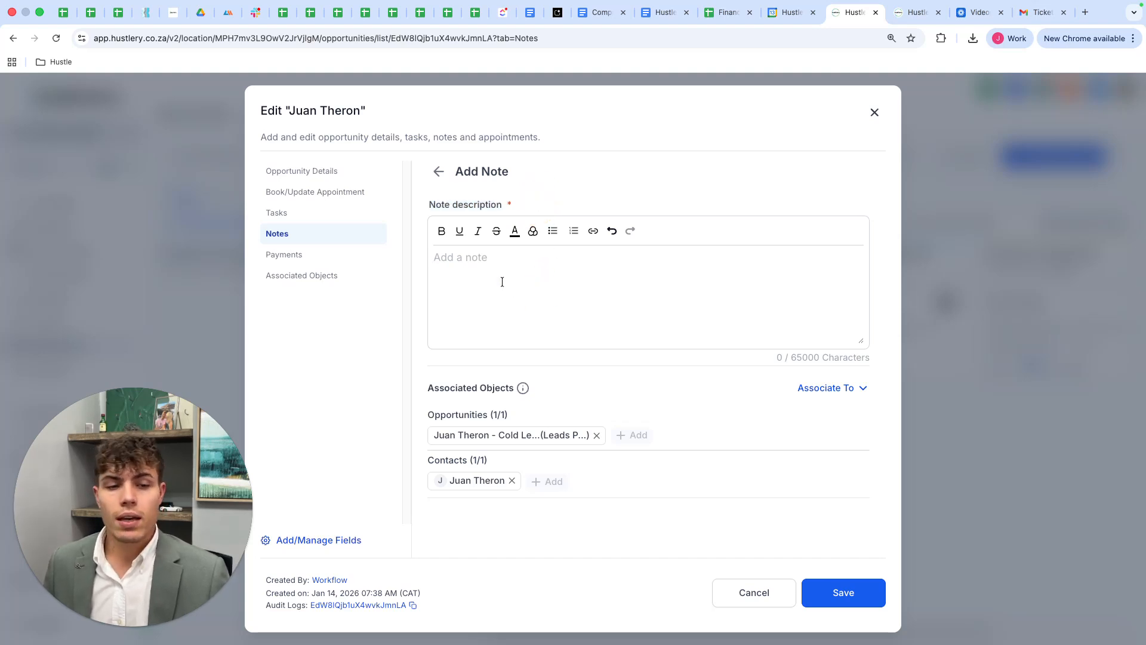
{"action": "left_click", "coordinate": [496, 261]}
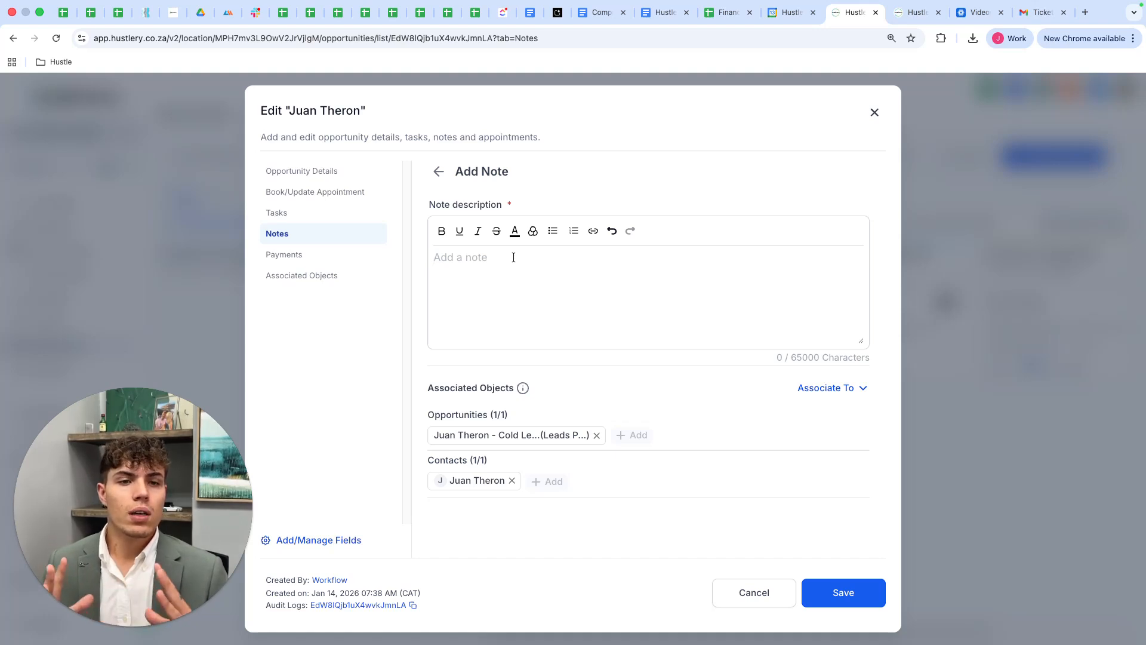
{"action": "left_click", "coordinate": [514, 257]}
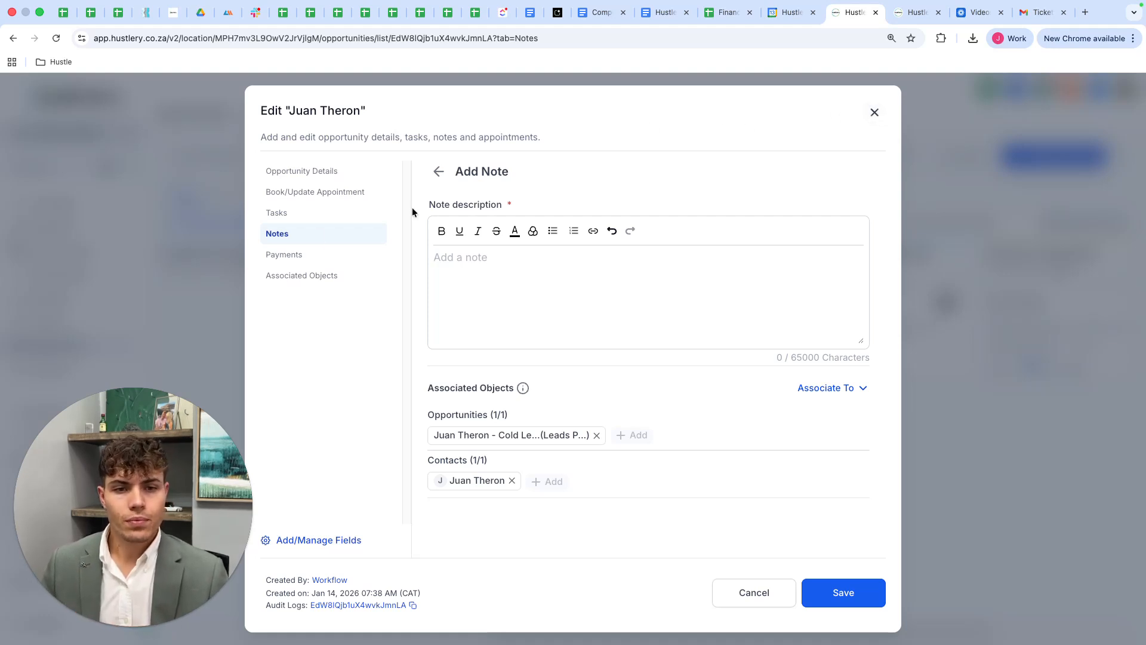
- Discard the unsaved note, view the opportunity's Payments section and close the opportunity
{"action": "left_click", "coordinate": [308, 255]}
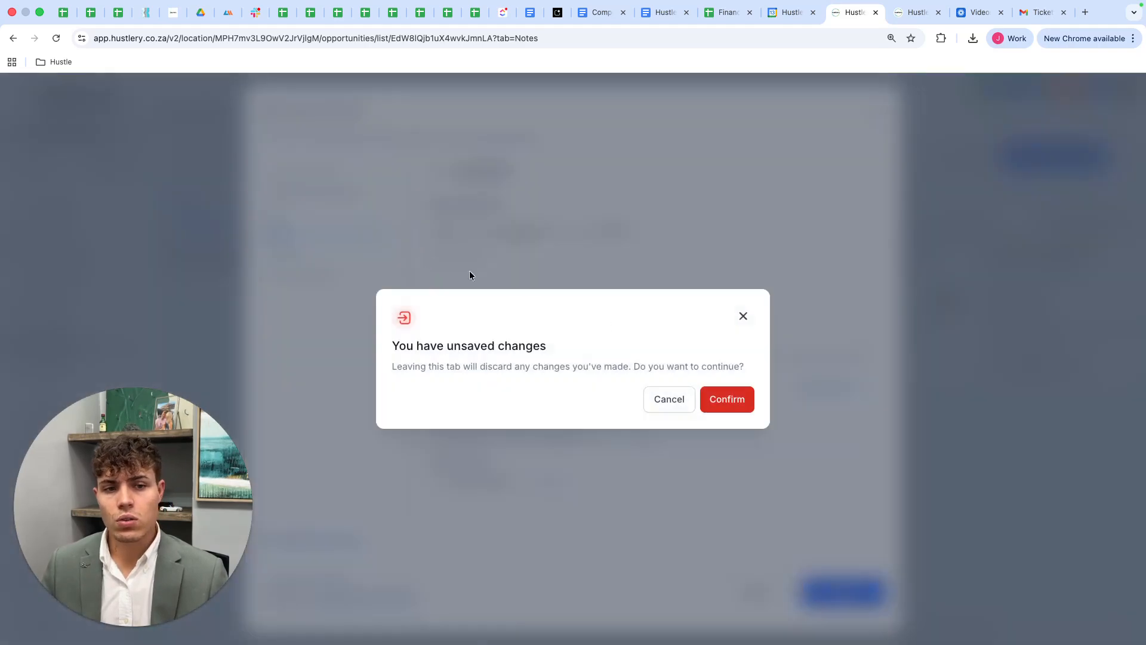
{"action": "left_click", "coordinate": [723, 399]}
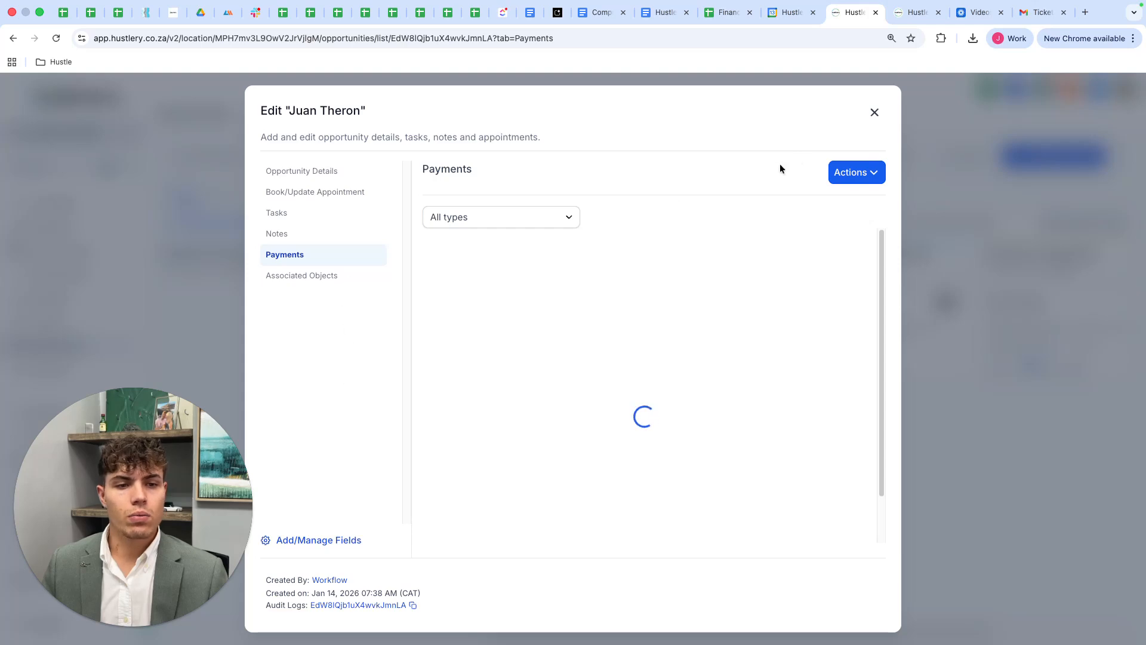
{"action": "left_click", "coordinate": [874, 112]}
- Look across the stages of the Leads Pipeline board, from New Lead to Cold Lead - Reactivation
{"action": "left_click_drag", "start_coordinate": [871, 325], "coordinate": [442, 305]}
{"action": "left_click_drag", "start_coordinate": [855, 292], "coordinate": [281, 297]}
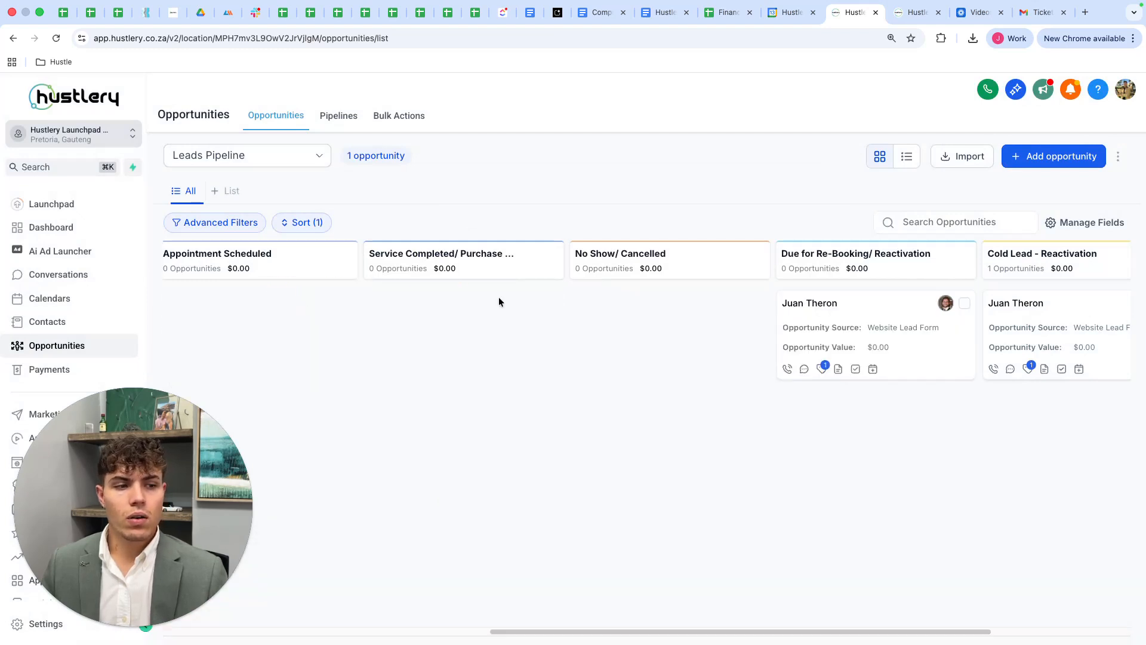
{"action": "left_click_drag", "start_coordinate": [854, 299], "coordinate": [384, 299]}
{"action": "left_click_drag", "start_coordinate": [731, 628], "coordinate": [265, 622]}
{"action": "left_click_drag", "start_coordinate": [205, 489], "coordinate": [1114, 533]}
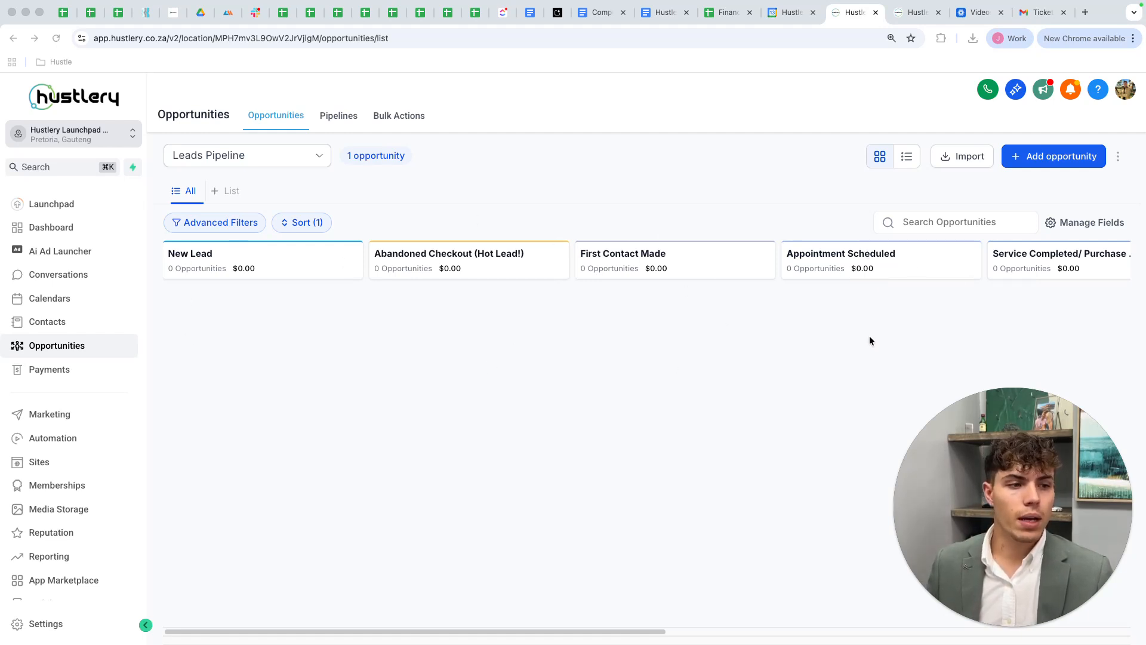
{"action": "left_click_drag", "start_coordinate": [632, 632], "coordinate": [487, 561]}
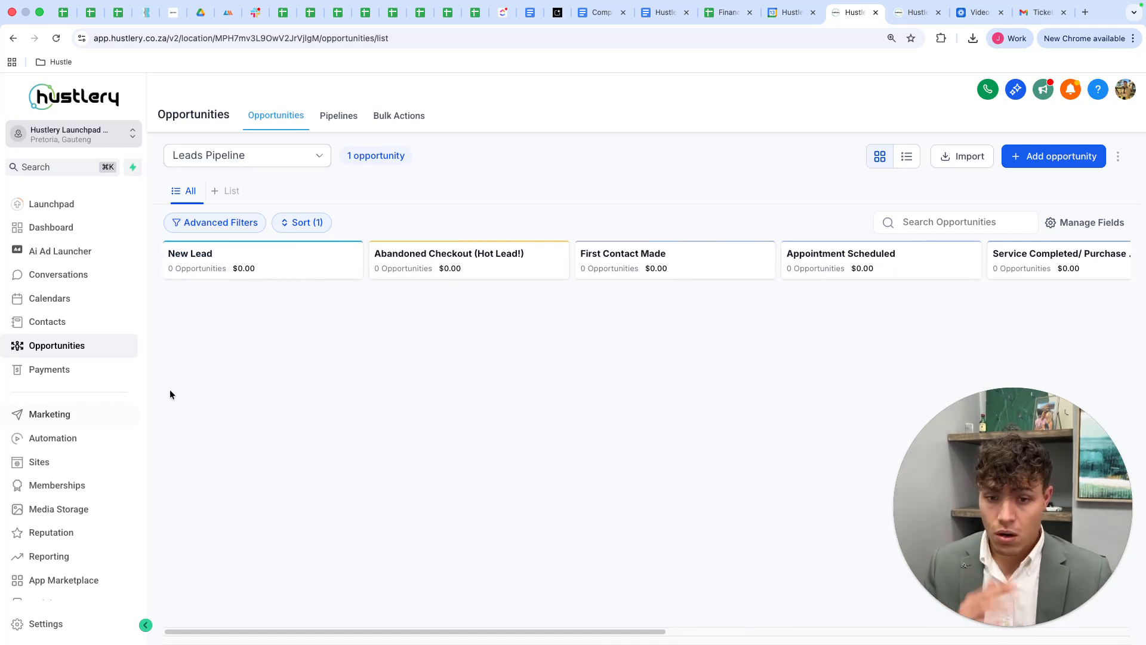
- Duplicate the opportunities page in a second browser tab and return to the original one
{"action": "right_click", "coordinate": [850, 12]}
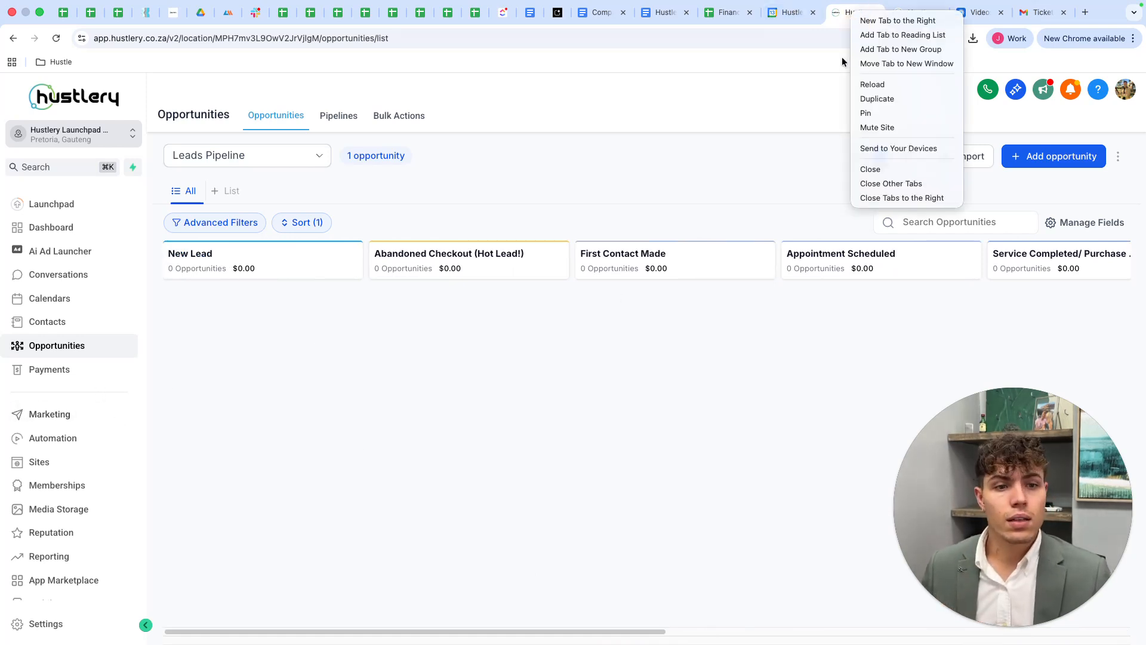
{"action": "left_click", "coordinate": [901, 97]}
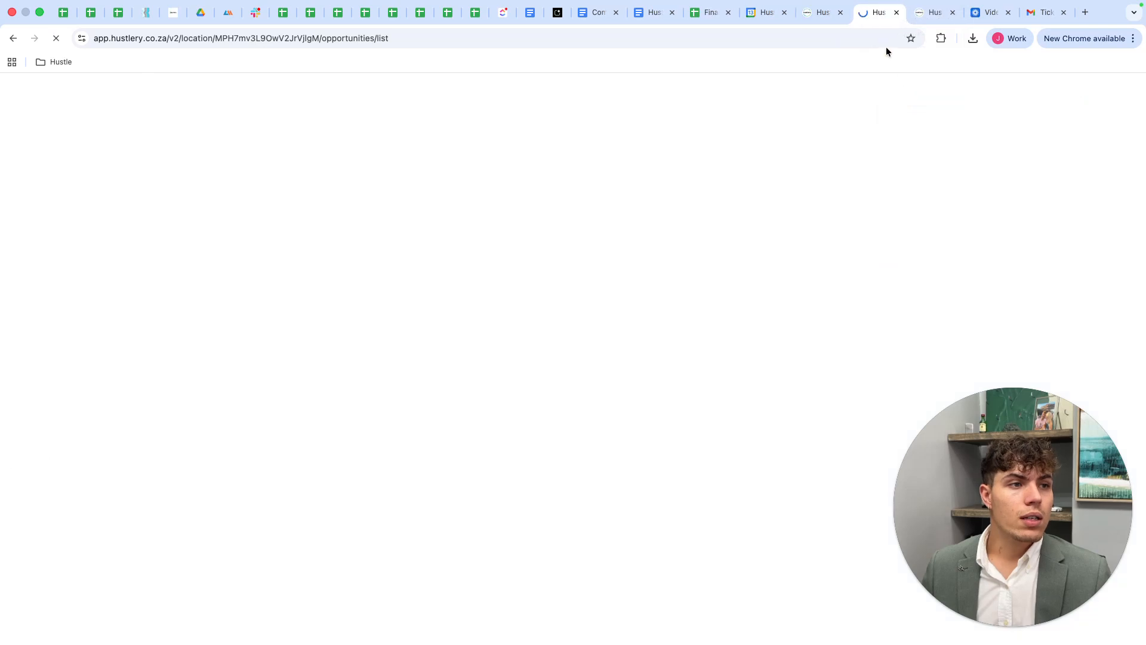
{"action": "left_click", "coordinate": [816, 13]}
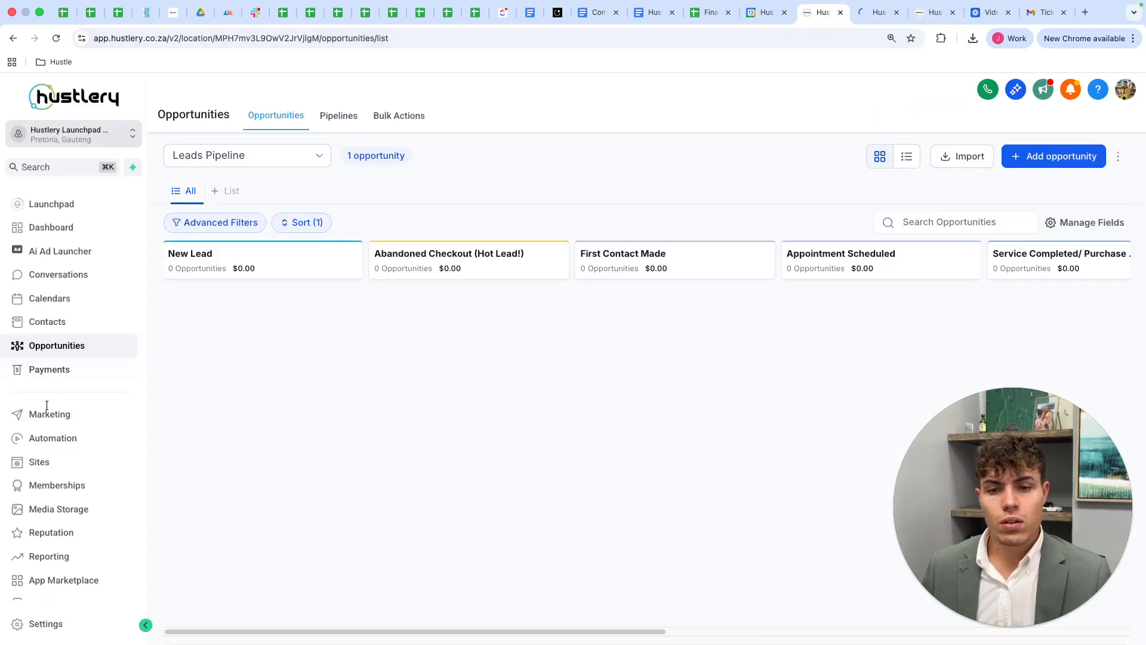
- Open the Automation workflow list, reloading both it and the duplicated opportunities page
{"action": "left_click", "coordinate": [52, 437]}
{"action": "left_click", "coordinate": [754, 176]}
{"action": "left_click", "coordinate": [185, 339]}
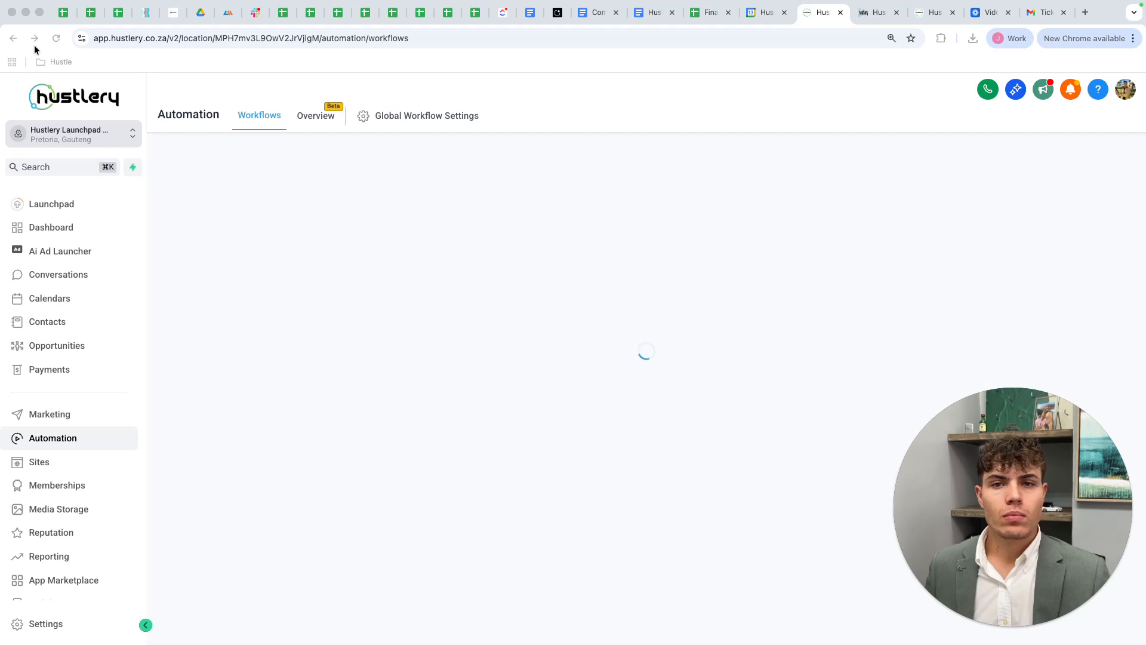
{"action": "left_click", "coordinate": [56, 38]}
{"action": "left_click", "coordinate": [877, 12]}
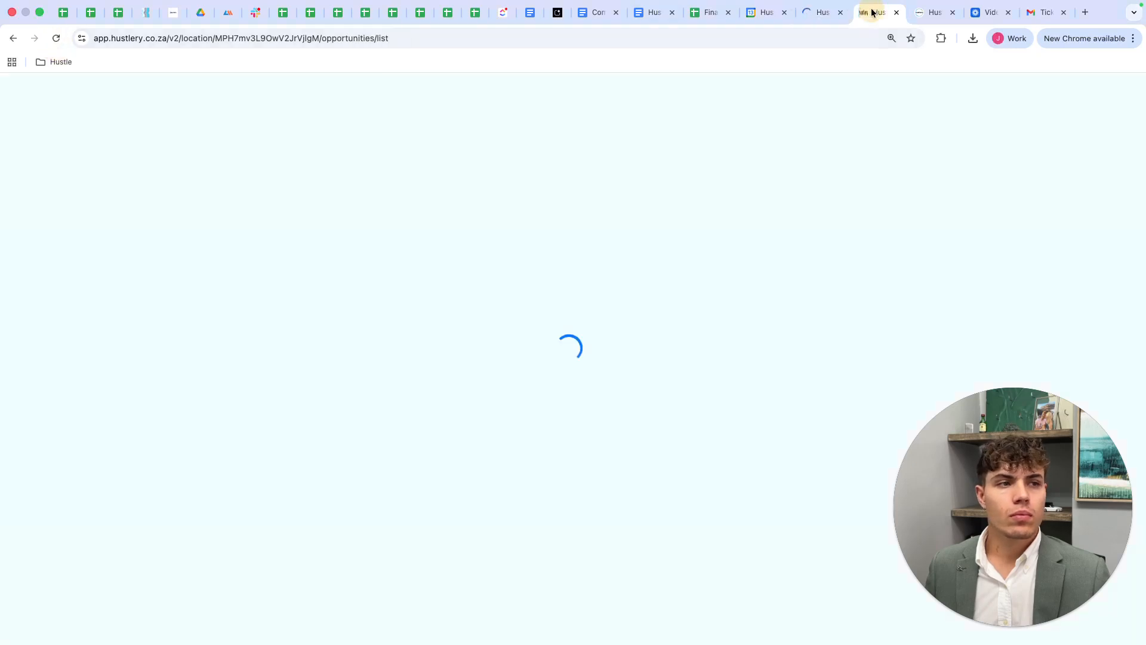
{"action": "left_click", "coordinate": [56, 38]}
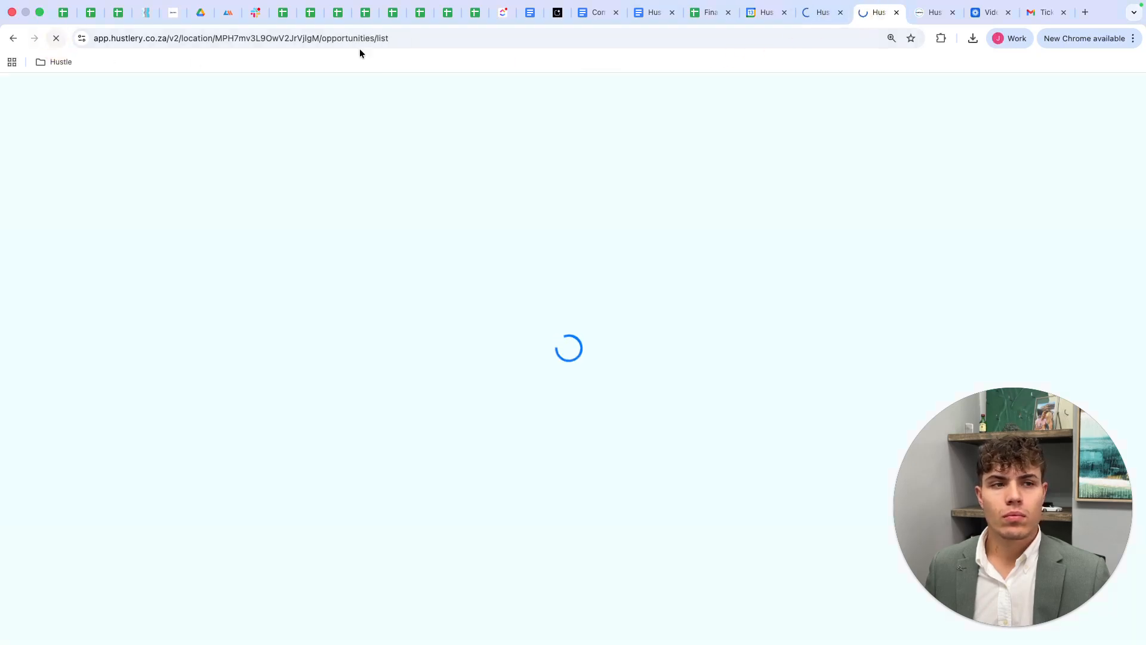
{"action": "left_click", "coordinate": [823, 12]}
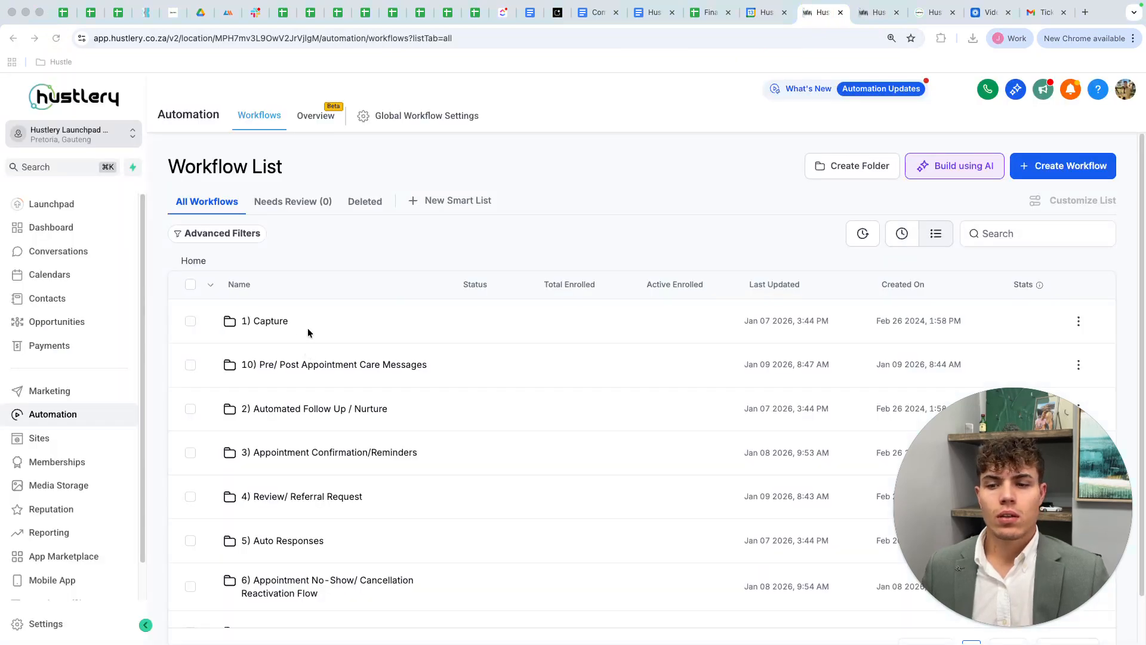
- Open the workflow "Pipeline Stage Update: Appointment scheduled" from the "9) Admin" folder
{"action": "scroll", "coordinate": [353, 338], "scroll_direction": "down", "scroll_amount": 5}
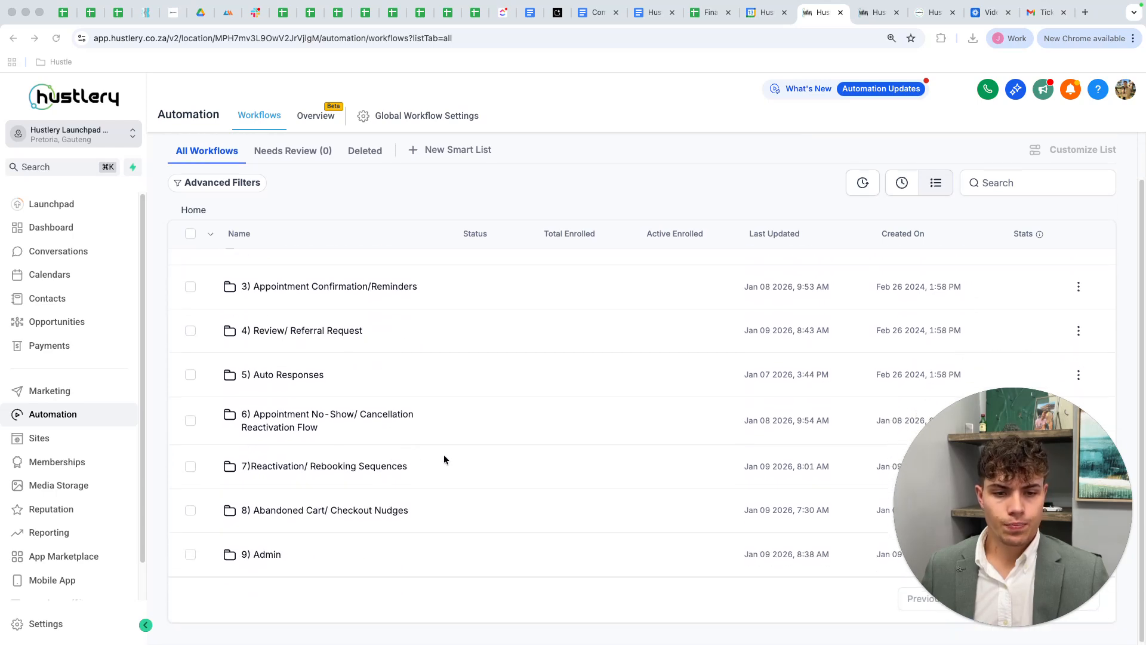
{"action": "mouse_move", "coordinate": [953, 488]}
{"action": "left_mouse_down"}
{"action": "mouse_move", "coordinate": [787, 323]}
{"action": "mouse_move", "coordinate": [954, 493]}
{"action": "left_mouse_up"}
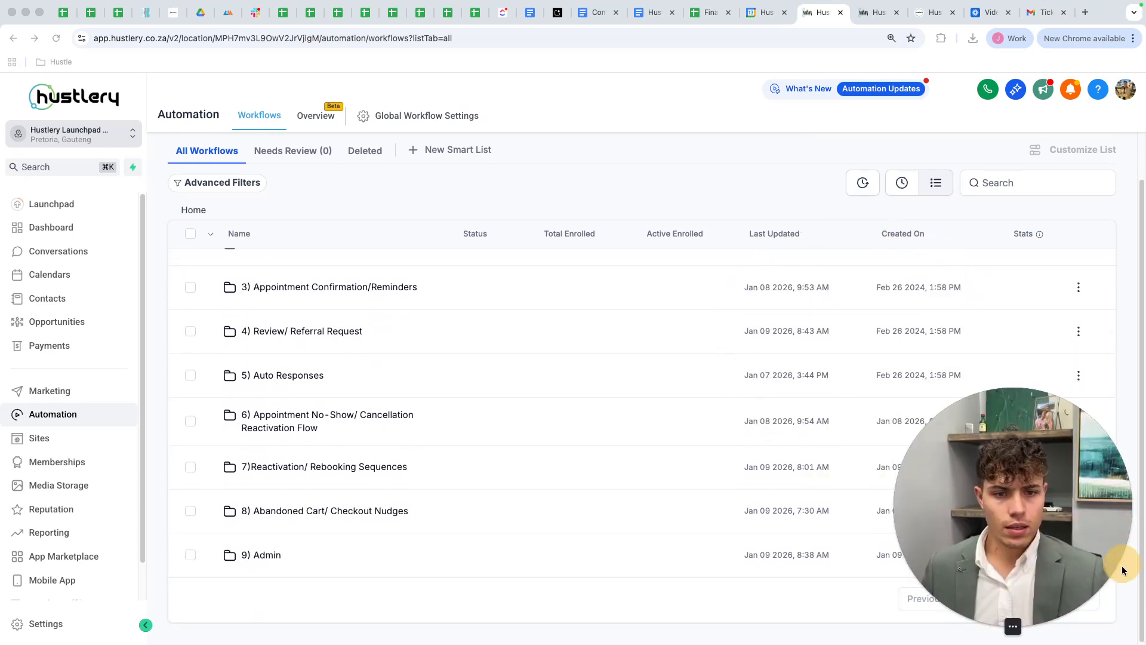
{"action": "scroll", "coordinate": [476, 451], "scroll_direction": "up", "scroll_amount": 1}
{"action": "scroll", "coordinate": [411, 430], "scroll_direction": "up", "scroll_amount": 4}
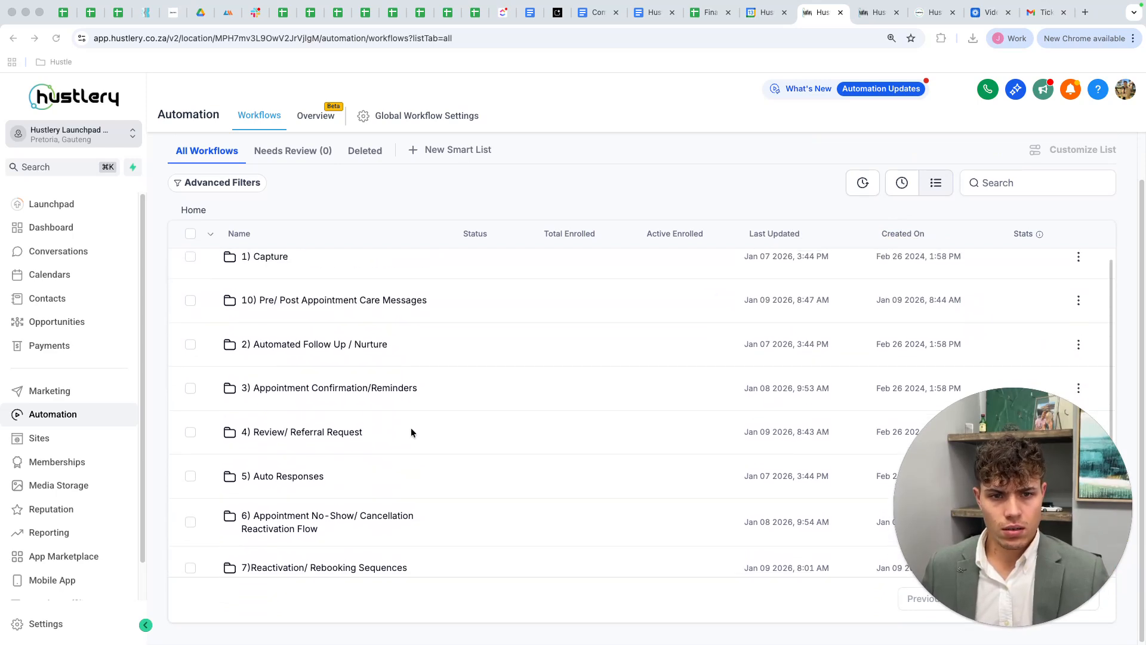
{"action": "scroll", "coordinate": [376, 401], "scroll_direction": "down", "scroll_amount": 2}
{"action": "scroll", "coordinate": [299, 539], "scroll_direction": "down", "scroll_amount": 1}
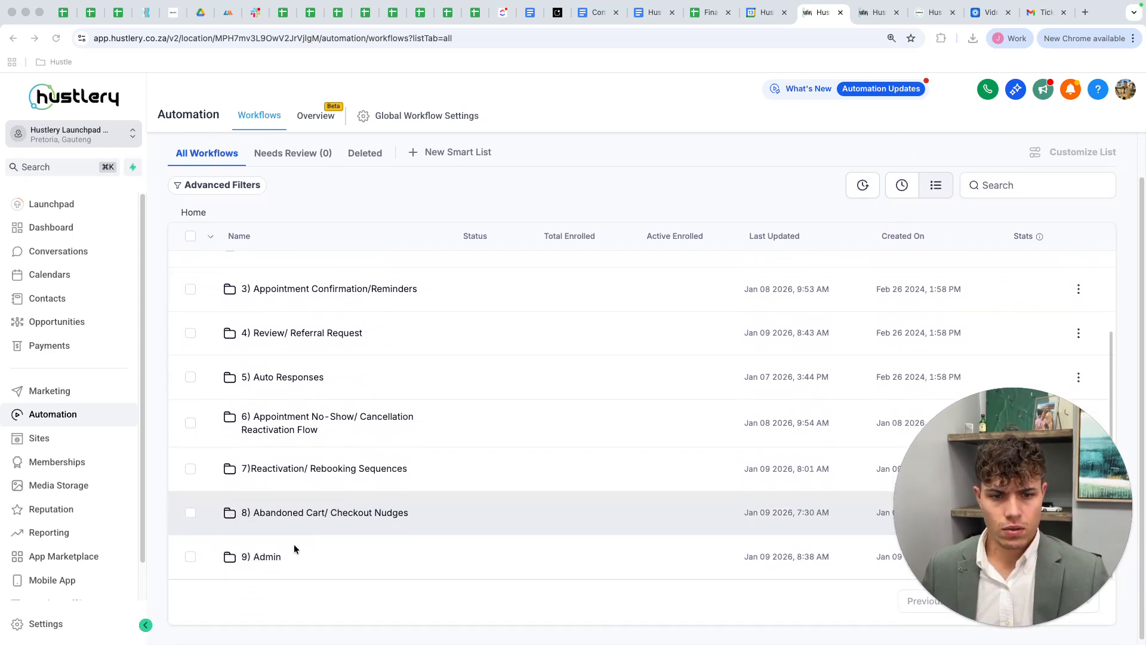
{"action": "left_click", "coordinate": [268, 556]}
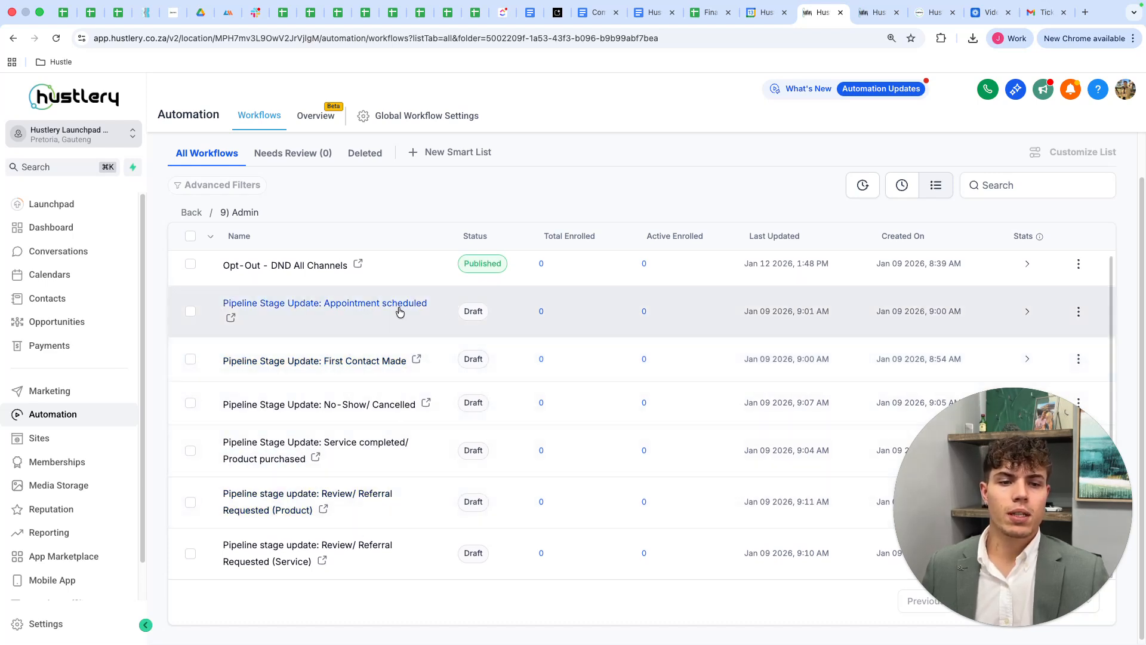
{"action": "left_click", "coordinate": [399, 311]}
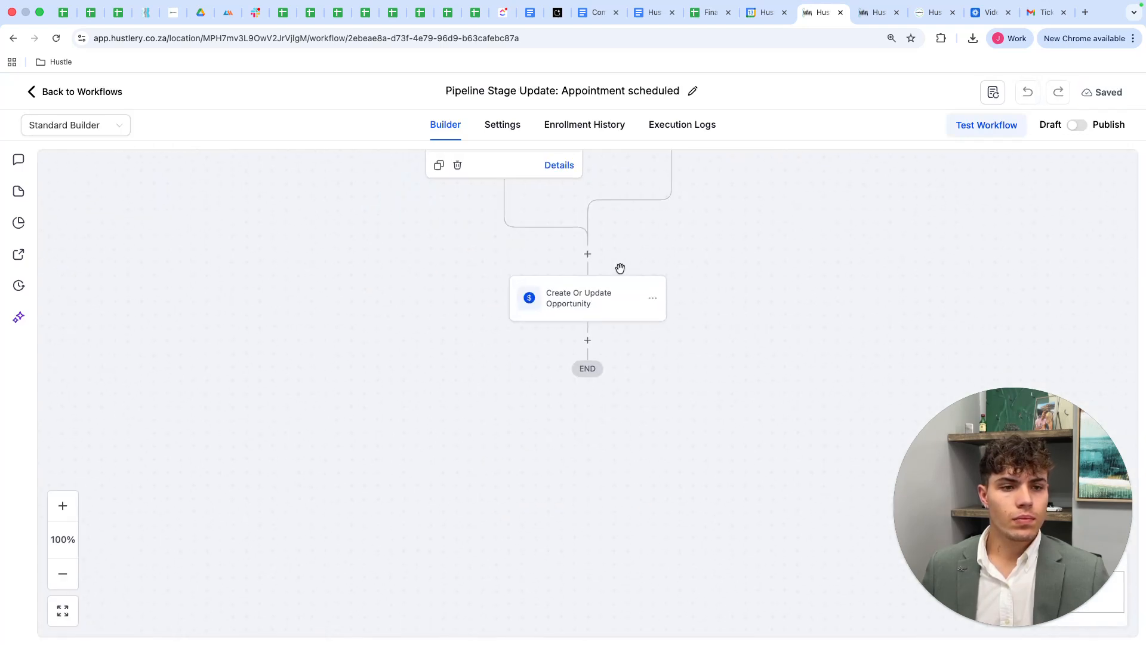
- Review the Create Or Update Opportunity action's pipeline stage, opportunity source, value and status settings, and close it without saving
{"action": "left_click_drag", "start_coordinate": [687, 251], "coordinate": [677, 321]}
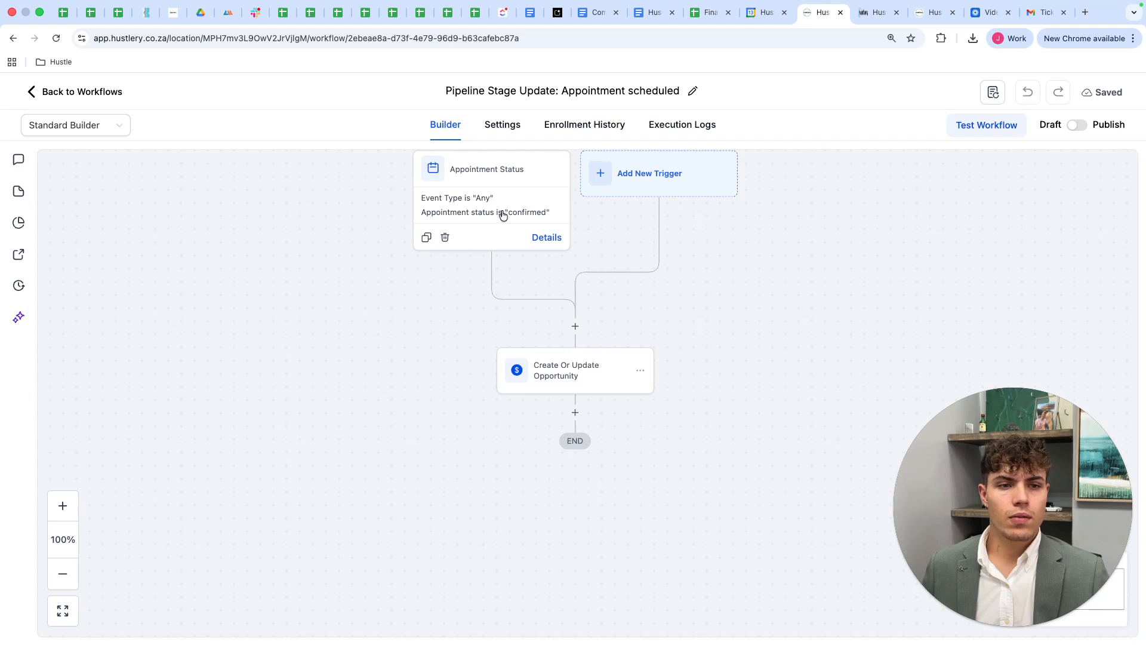
{"action": "left_click", "coordinate": [573, 375]}
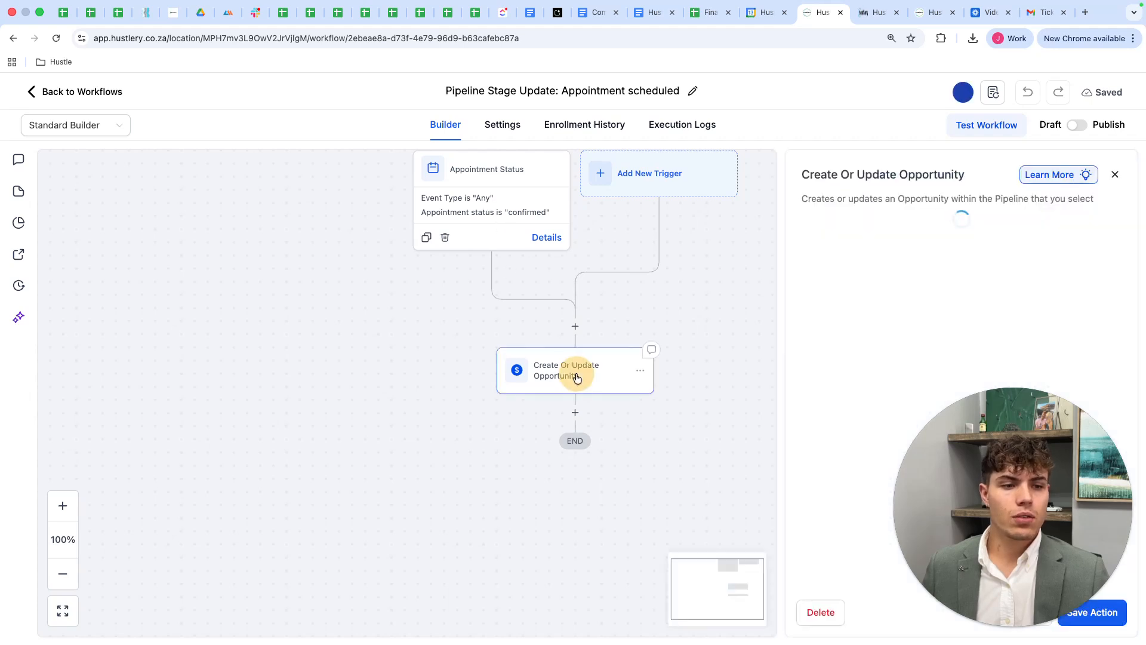
{"action": "scroll", "coordinate": [824, 426], "scroll_direction": "down", "scroll_amount": 1}
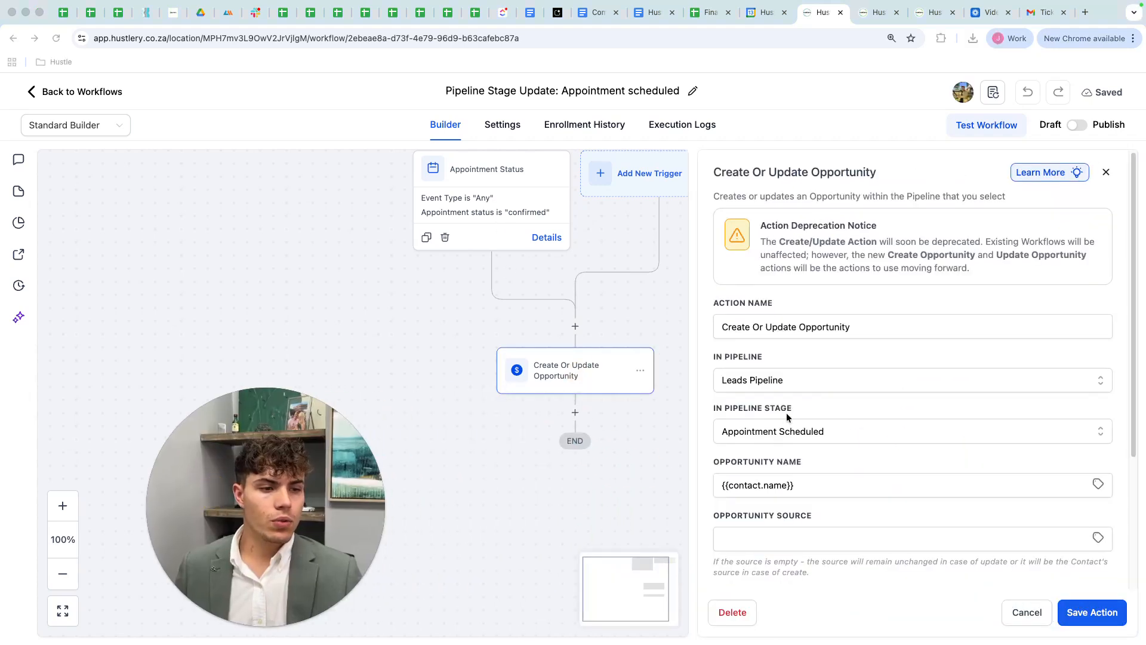
{"action": "scroll", "coordinate": [833, 437], "scroll_direction": "down", "scroll_amount": 3}
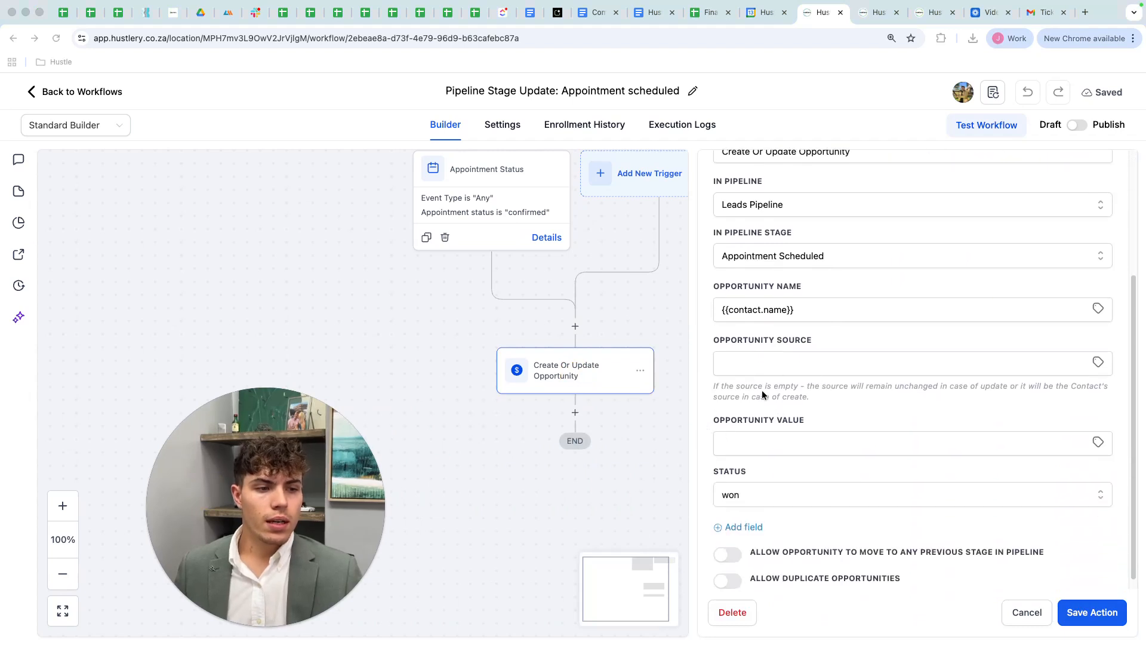
{"action": "left_click", "coordinate": [741, 366]}
{"action": "left_click", "coordinate": [739, 440]}
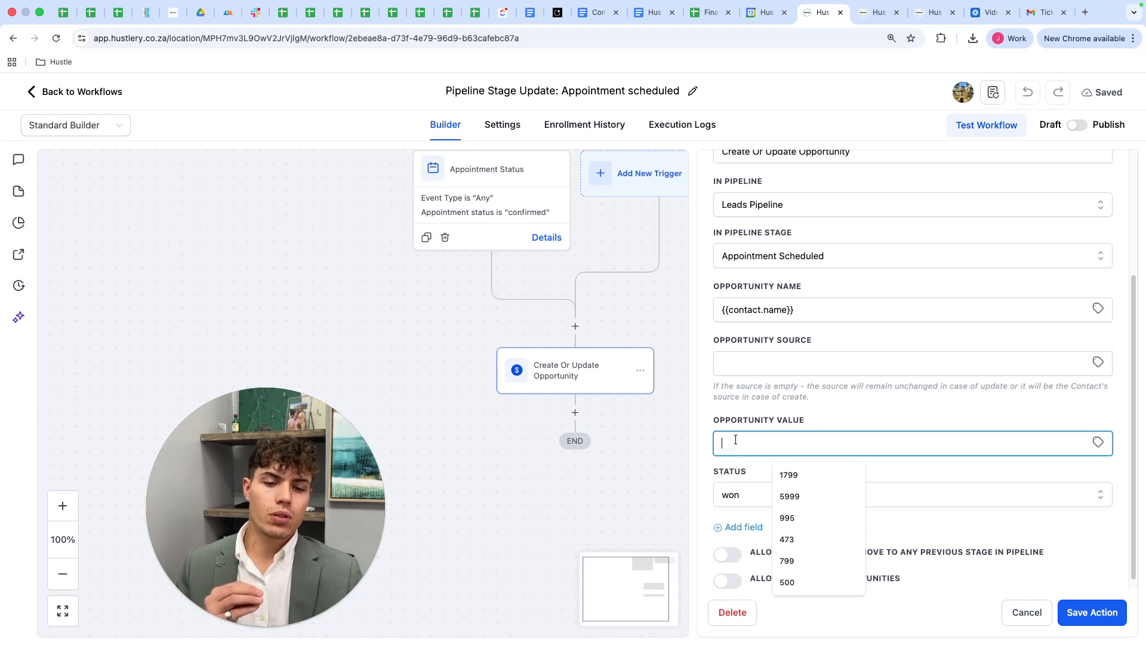
{"action": "left_click", "coordinate": [835, 422]}
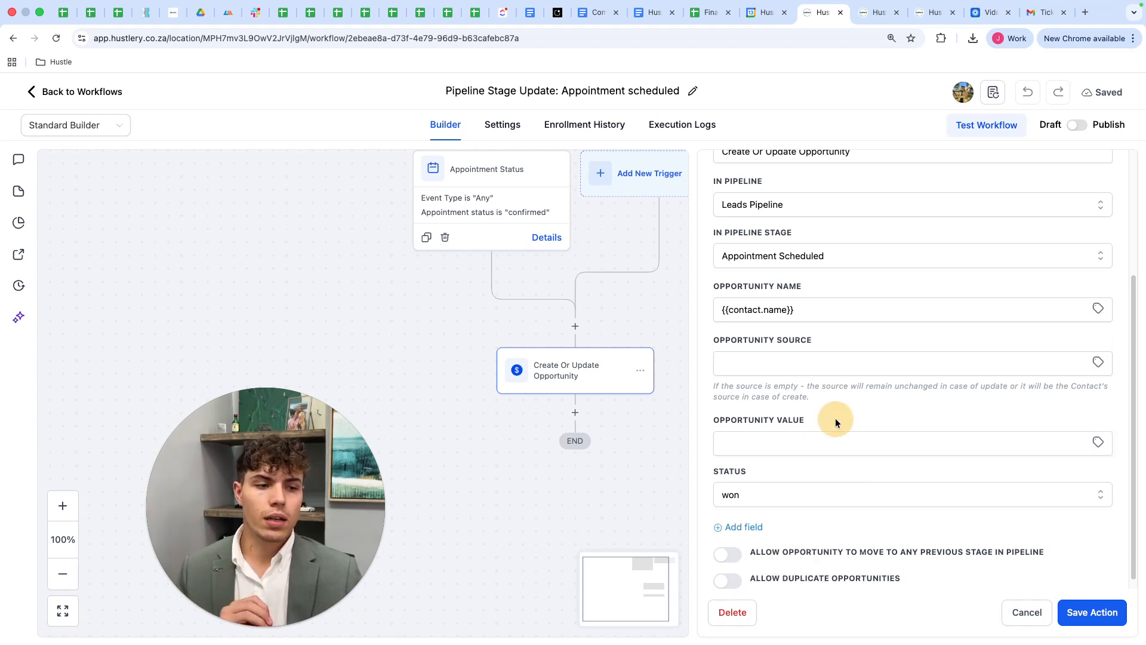
{"action": "left_click", "coordinate": [803, 442]}
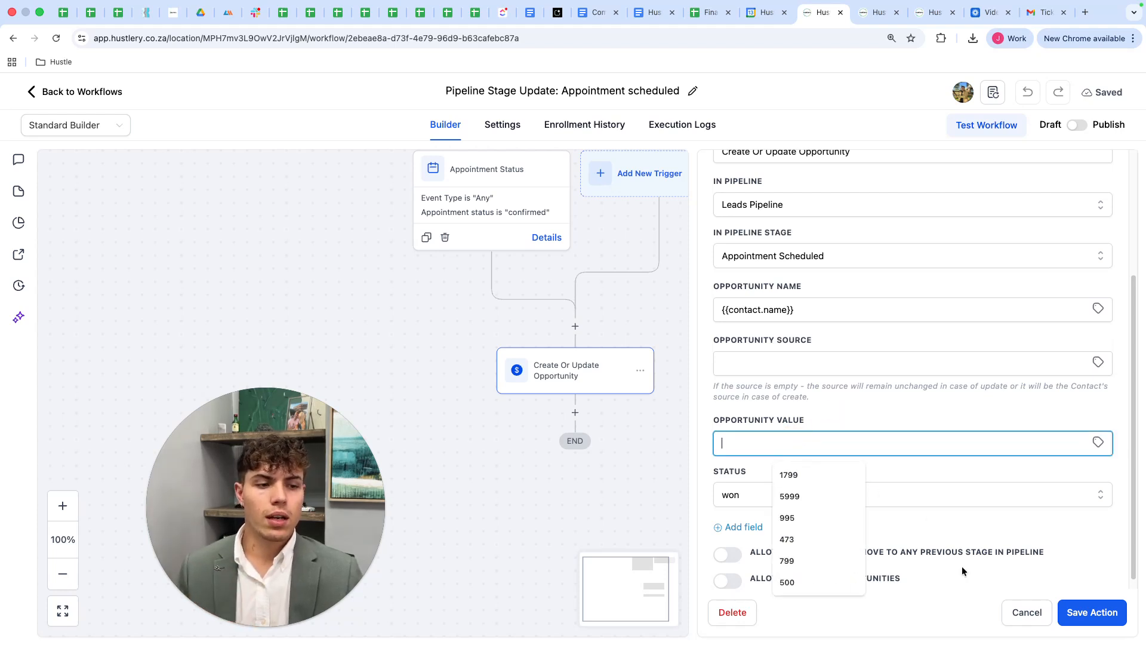
{"action": "left_click", "coordinate": [1018, 609]}
{"action": "left_click_drag", "start_coordinate": [849, 424], "coordinate": [932, 505]}
{"action": "left_click_drag", "start_coordinate": [312, 505], "coordinate": [1064, 555]}
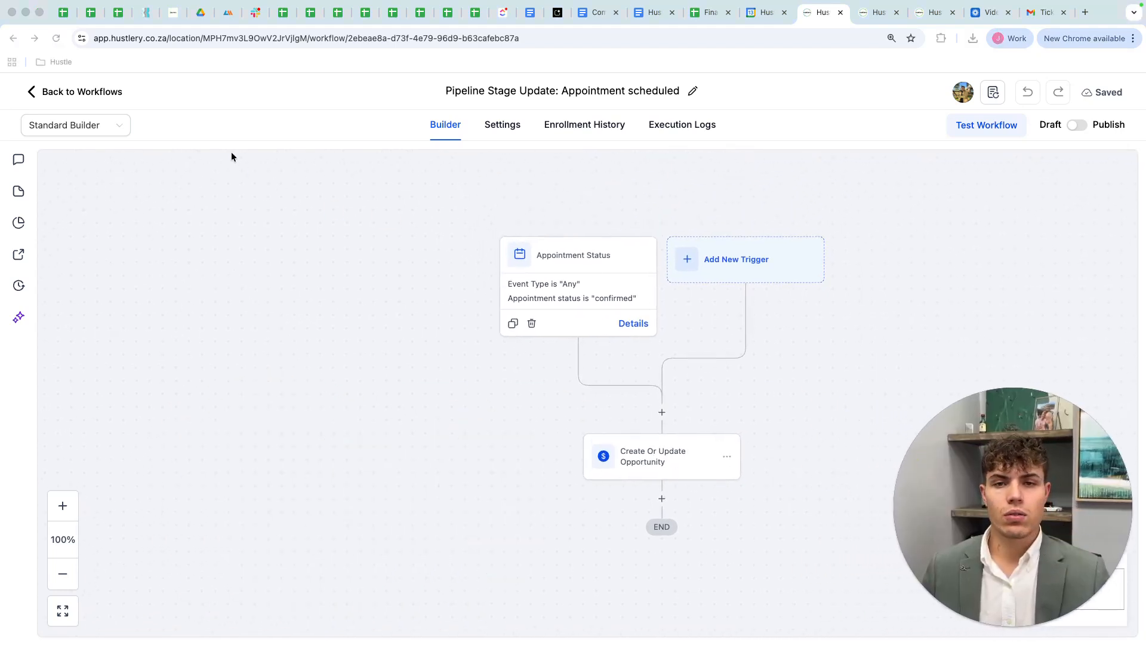
- Open the workflow "Pipeline Stage Update: First Contact Made" from the "9) Admin" folder and examine its condition branches
{"action": "left_click", "coordinate": [104, 93]}
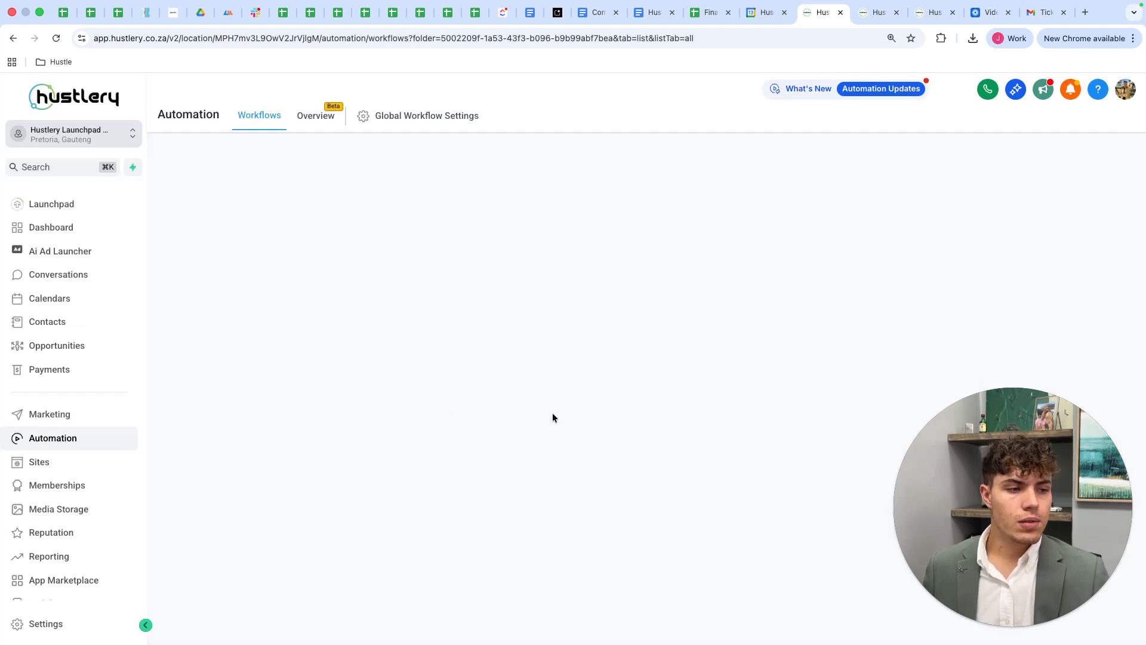
{"action": "scroll", "coordinate": [415, 385], "scroll_direction": "down", "scroll_amount": 1}
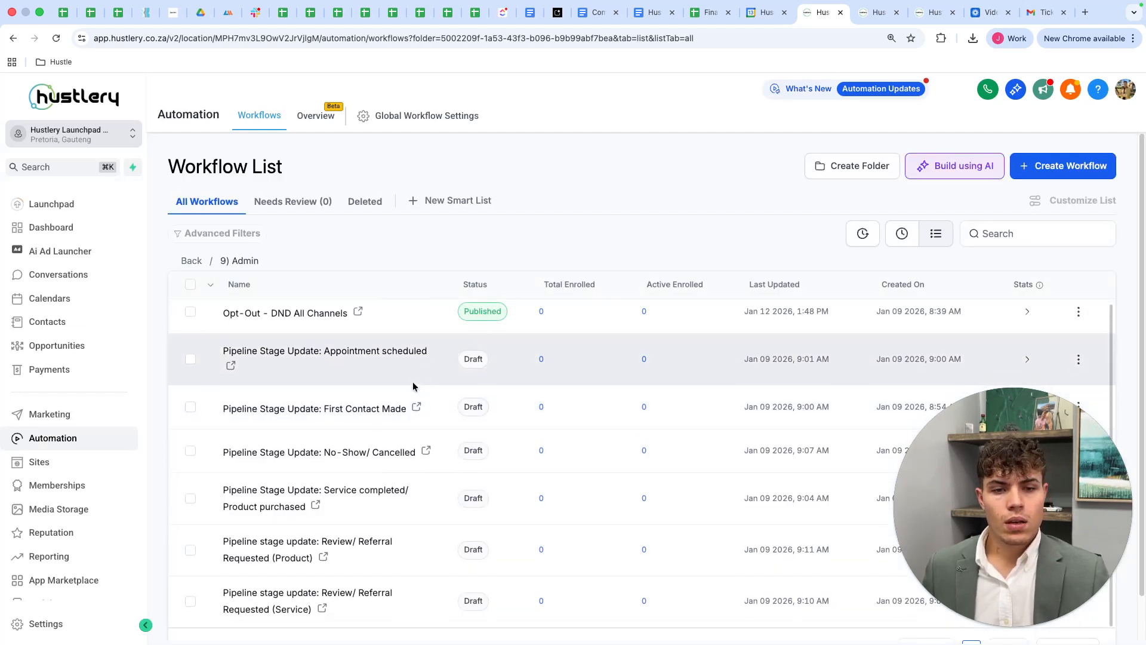
{"action": "left_click", "coordinate": [372, 411]}
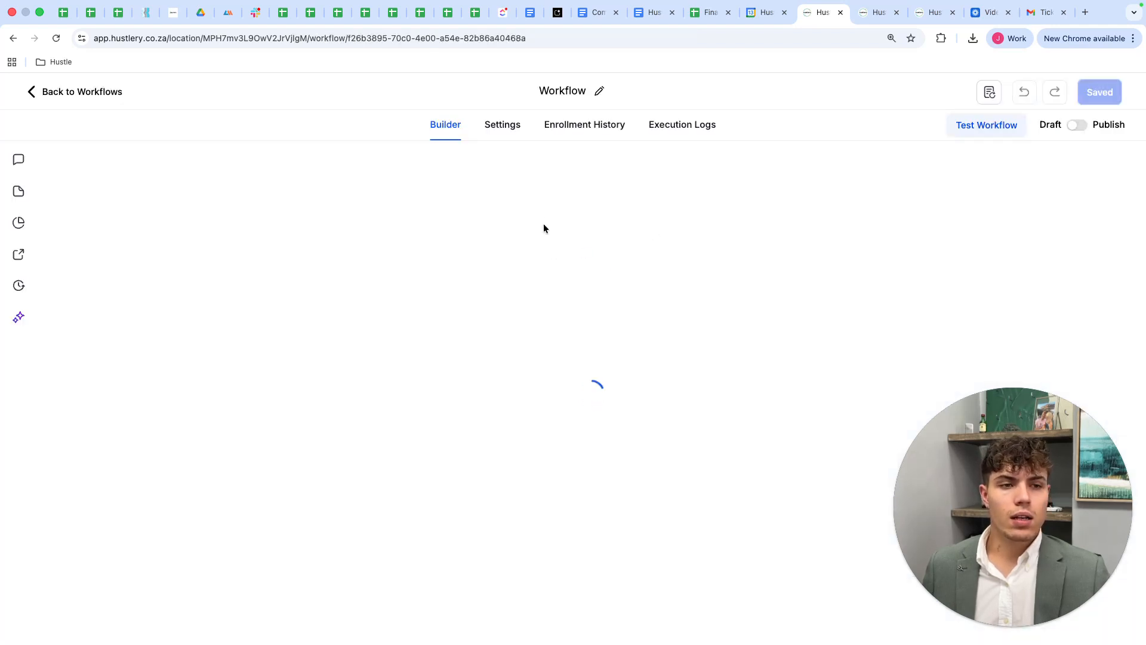
{"action": "left_click", "coordinate": [980, 454]}
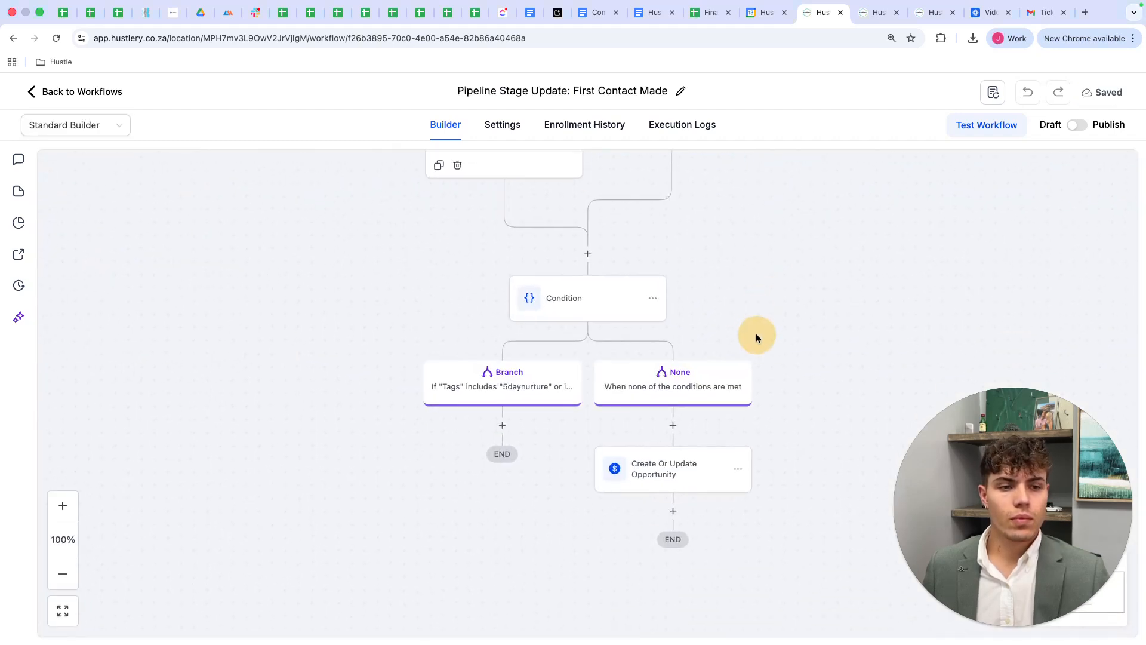
{"action": "scroll", "coordinate": [756, 337], "scroll_direction": "up", "scroll_amount": 4}
{"action": "left_click_drag", "start_coordinate": [734, 338], "coordinate": [686, 174]}
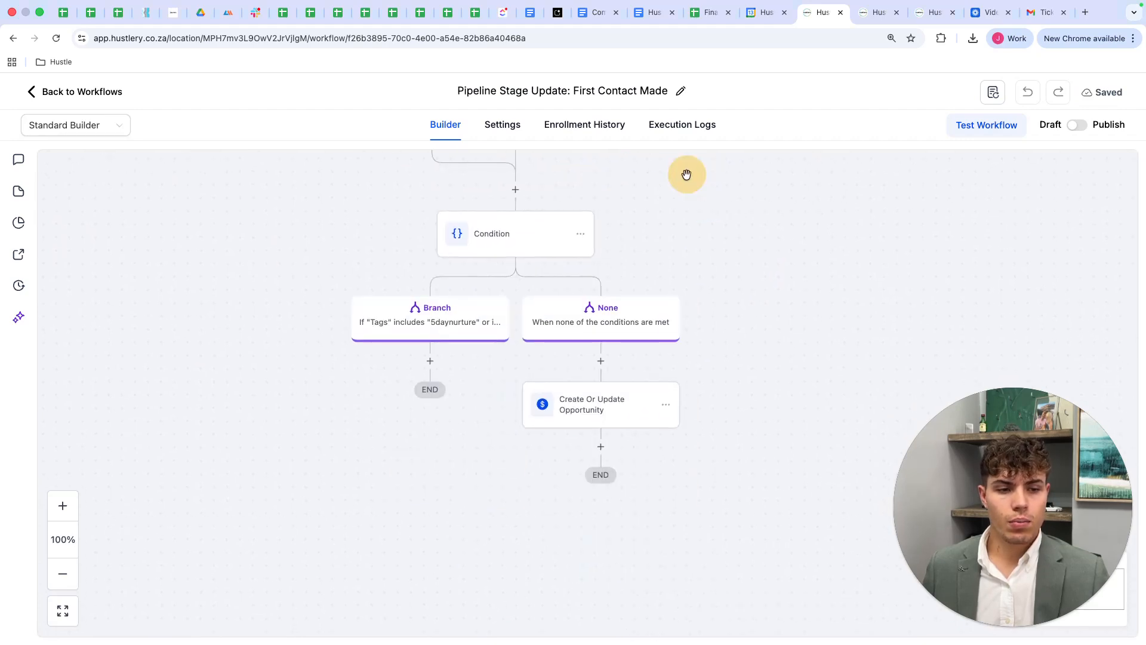
{"action": "left_click_drag", "start_coordinate": [742, 281], "coordinate": [712, 247]}
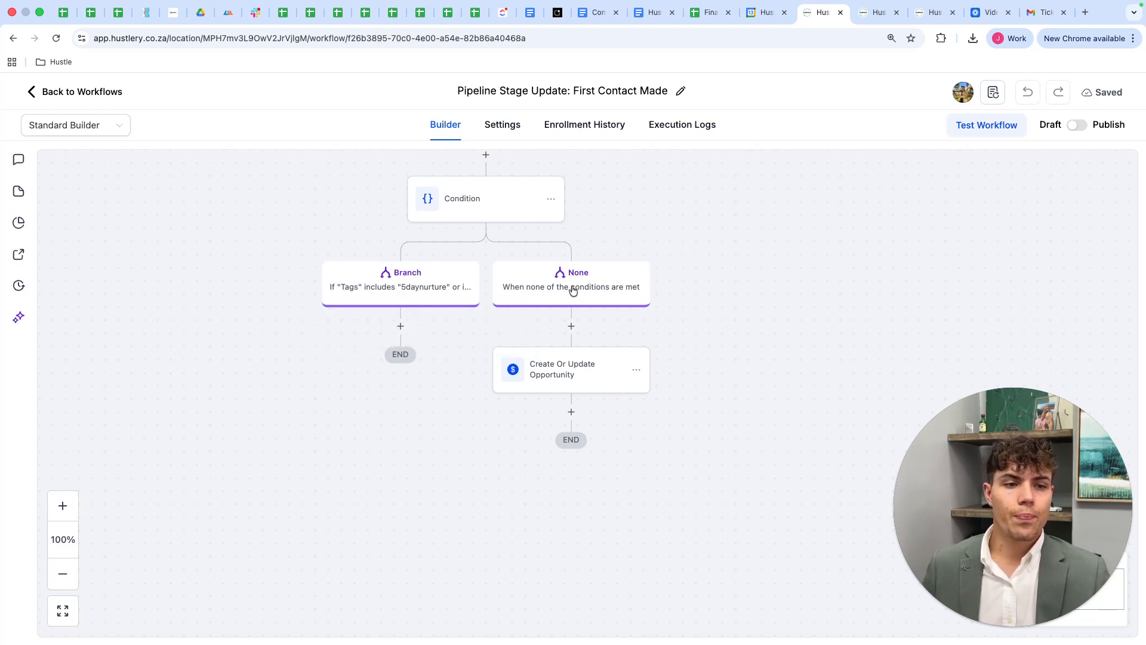
- Review the settings of the Create Or Update Opportunity action under the None branch and close it without saving
{"action": "left_click", "coordinate": [577, 355]}
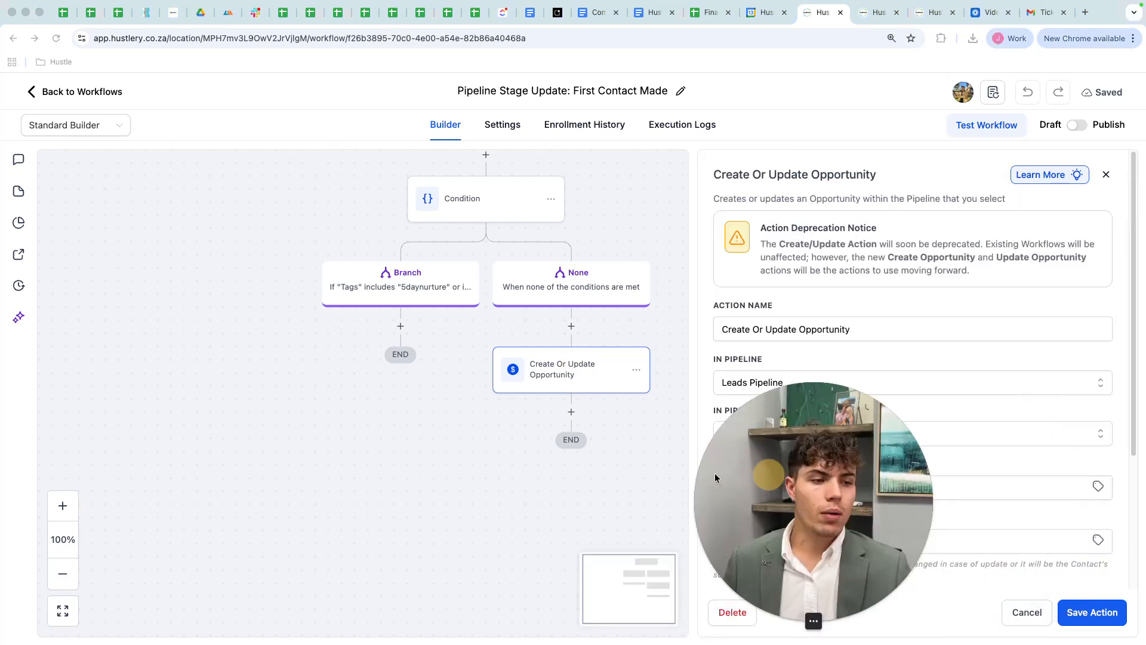
{"action": "scroll", "coordinate": [945, 409], "scroll_direction": "down", "scroll_amount": 3}
{"action": "scroll", "coordinate": [943, 406], "scroll_direction": "up", "scroll_amount": 5}
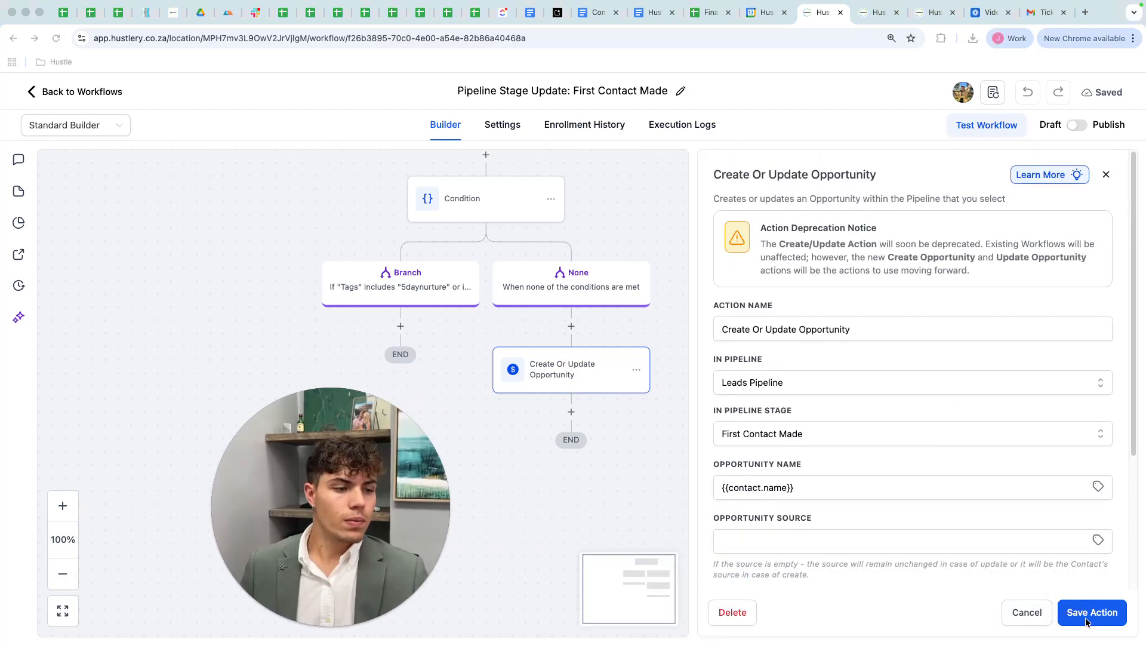
{"action": "left_click", "coordinate": [1024, 612]}
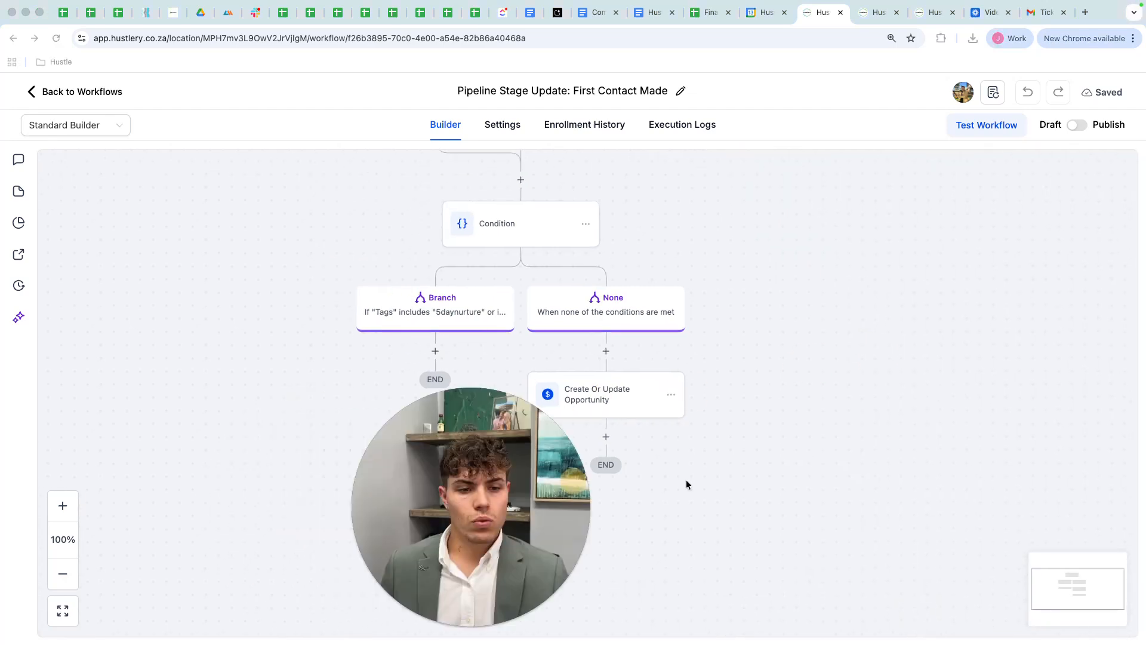
- Return to the "9) Admin" workflow list and look through its pipeline stage update workflows
{"action": "left_click", "coordinate": [97, 93]}
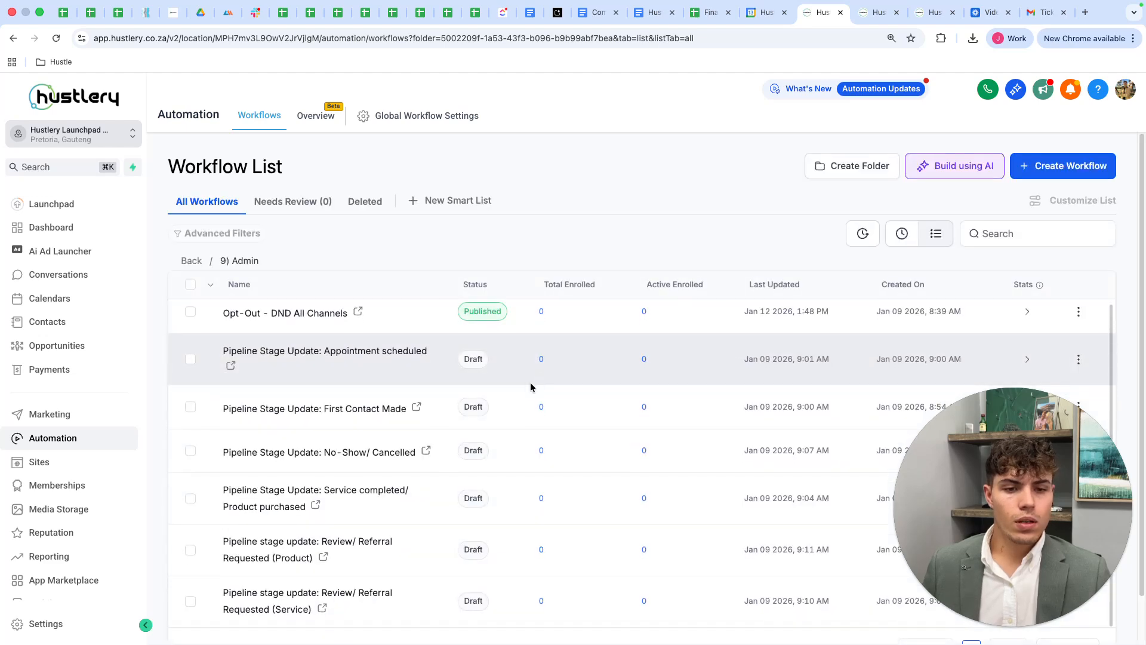
{"action": "scroll", "coordinate": [399, 413], "scroll_direction": "down", "scroll_amount": 2}
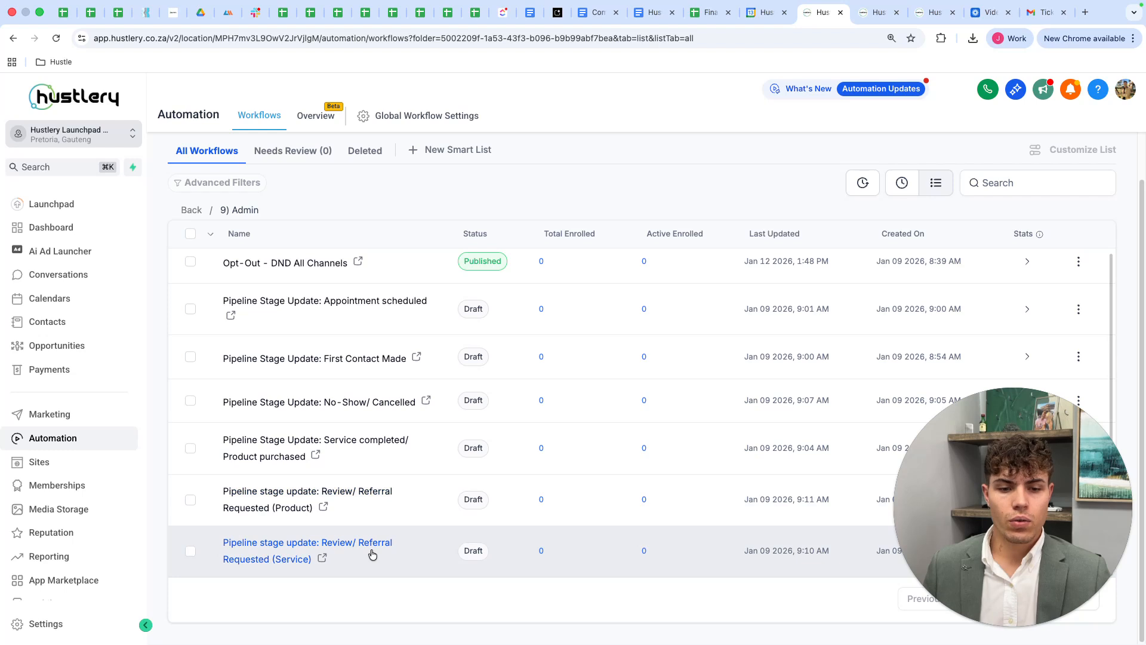
{"action": "left_click_drag", "start_coordinate": [986, 495], "coordinate": [1063, 564]}
{"action": "scroll", "coordinate": [540, 505], "scroll_direction": "up", "scroll_amount": 1}
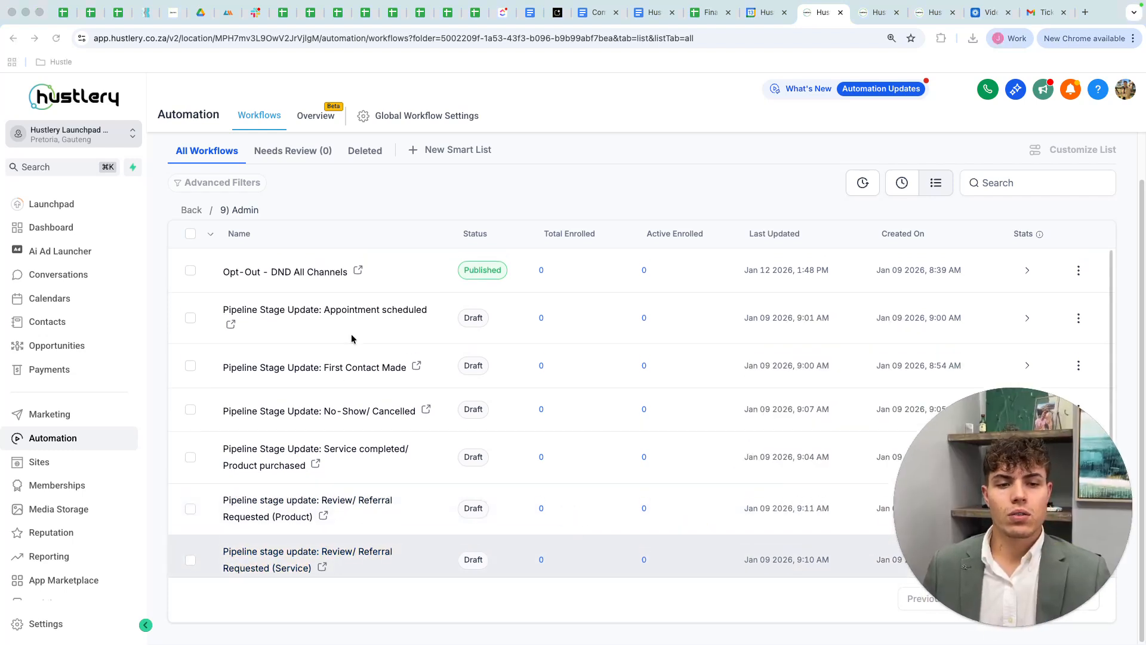
{"action": "scroll", "coordinate": [359, 436], "scroll_direction": "up", "scroll_amount": 3}
{"action": "left_click_drag", "start_coordinate": [967, 493], "coordinate": [945, 576]}
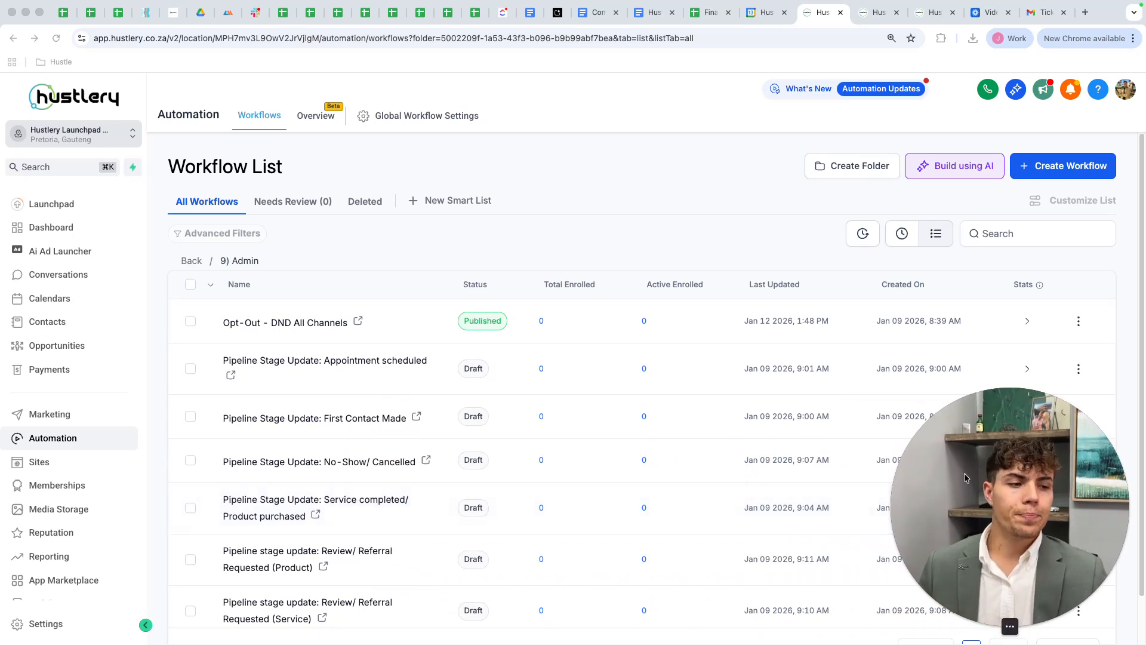
{"action": "left_click_drag", "start_coordinate": [1010, 507], "coordinate": [1015, 511]}
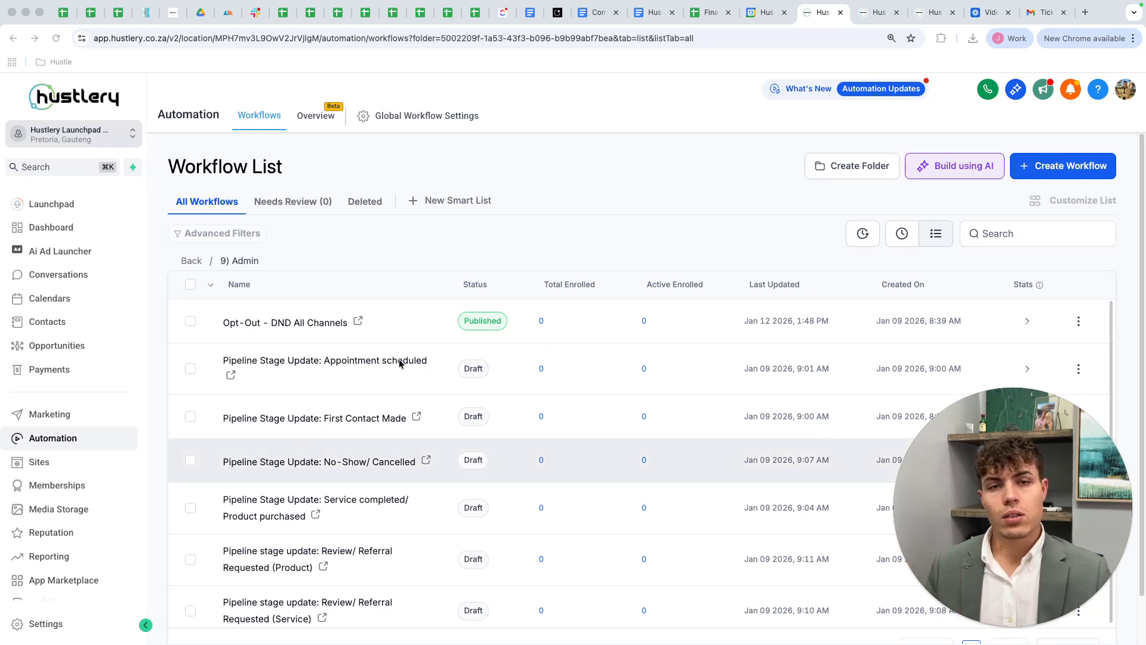
{"action": "left_click", "coordinate": [357, 261]}
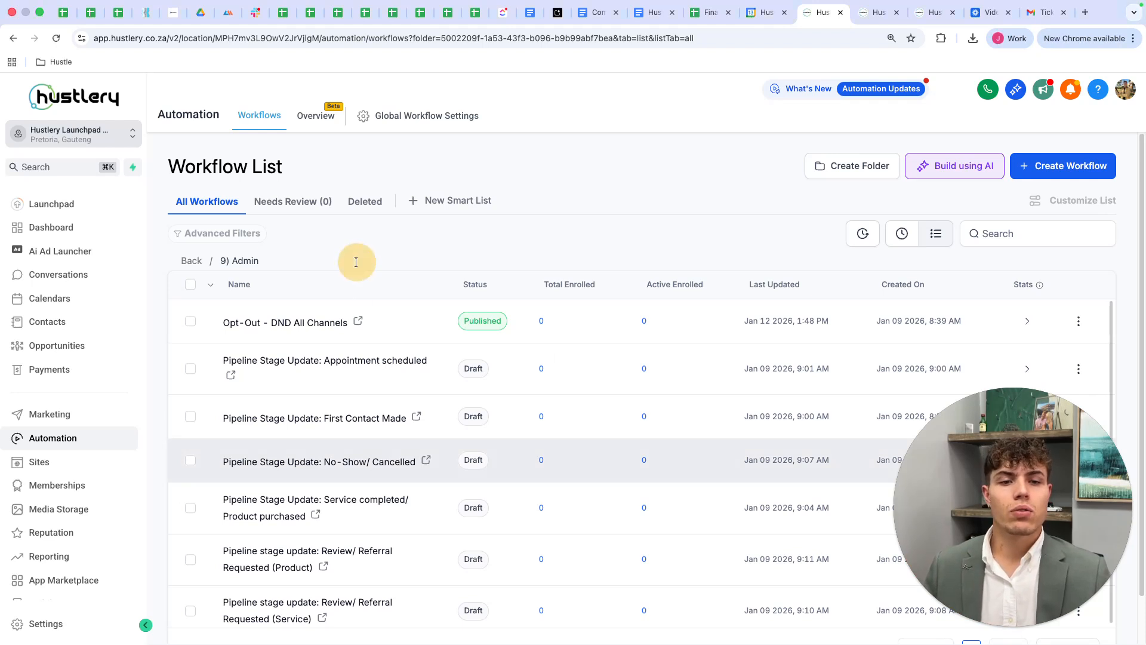
{"action": "left_click", "coordinate": [367, 261]}
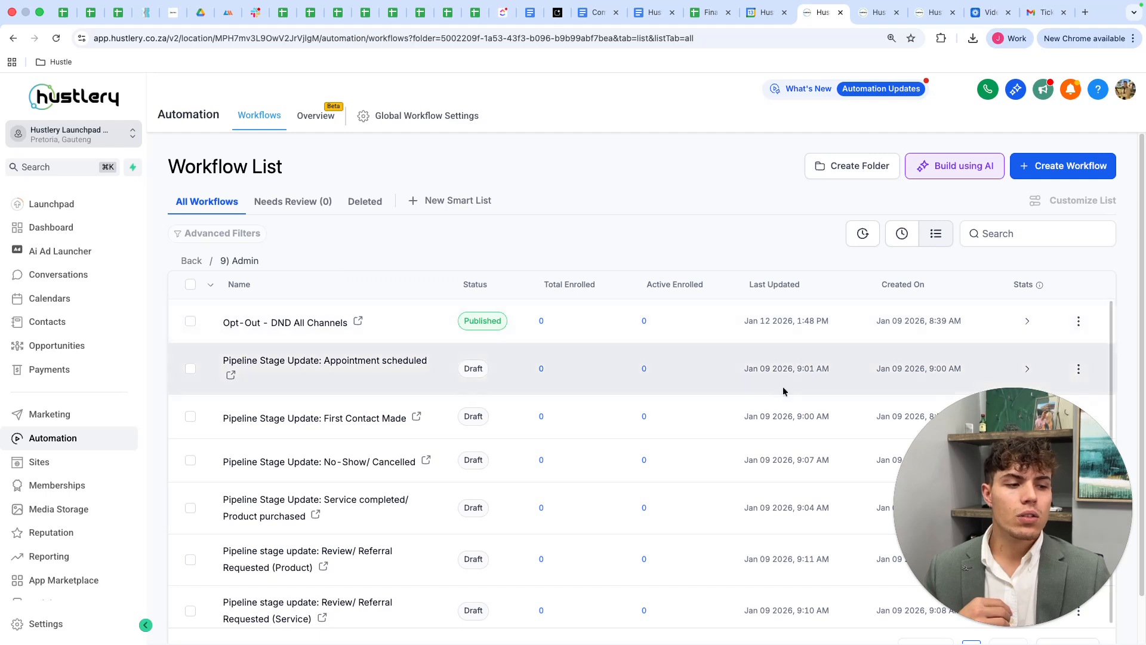
{"action": "mouse_move", "coordinate": [946, 487]}
{"action": "left_mouse_down"}
{"action": "mouse_move", "coordinate": [685, 488]}
{"action": "mouse_move", "coordinate": [946, 487]}
{"action": "left_mouse_up"}
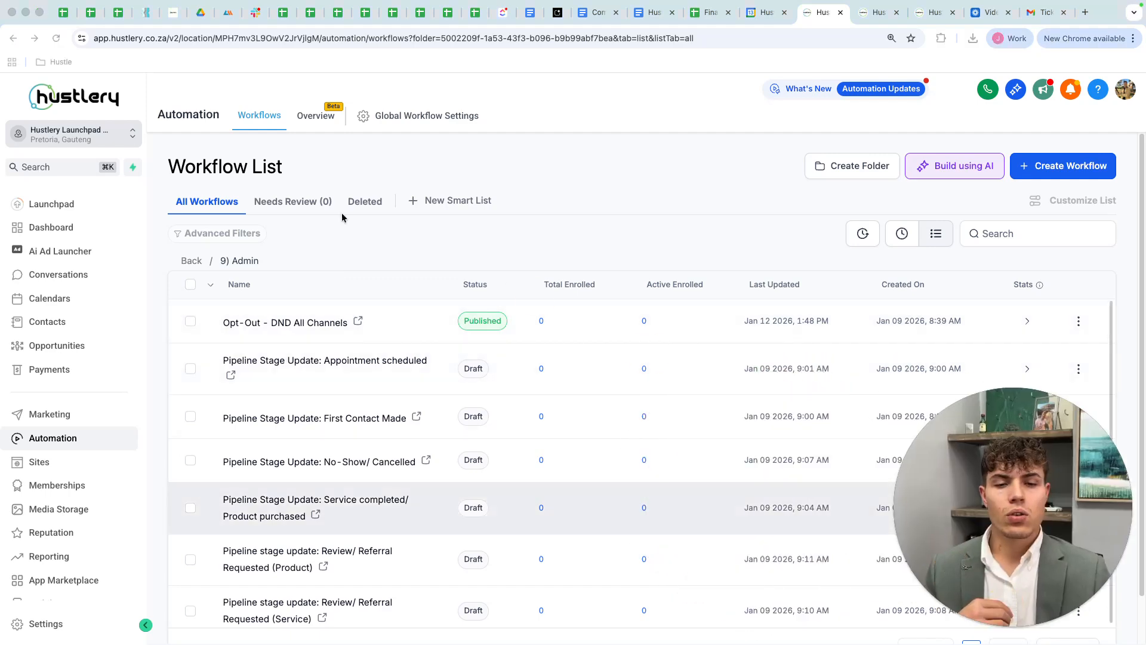
- Leave the "9) Admin" folder for the main workflow list and switch to the browser tab showing the Leads Pipeline opportunities
{"action": "left_click", "coordinate": [190, 260]}
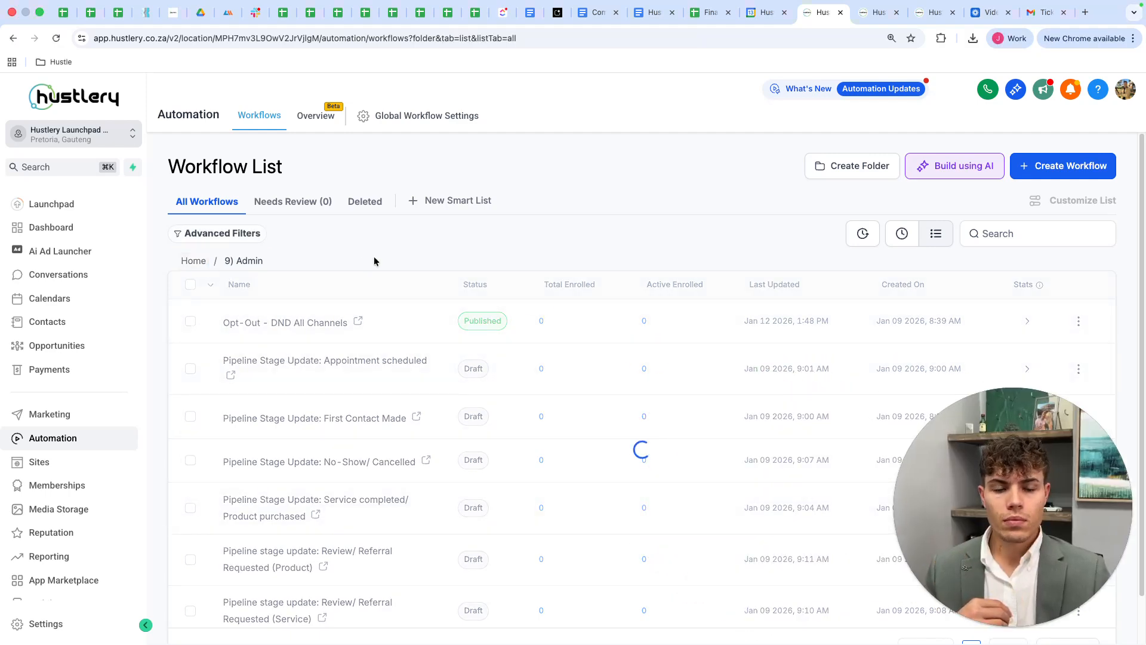
{"action": "left_click_drag", "start_coordinate": [1034, 538], "coordinate": [1028, 567]}
{"action": "left_click", "coordinate": [878, 12]}
{"action": "left_click_drag", "start_coordinate": [993, 484], "coordinate": [797, 459]}
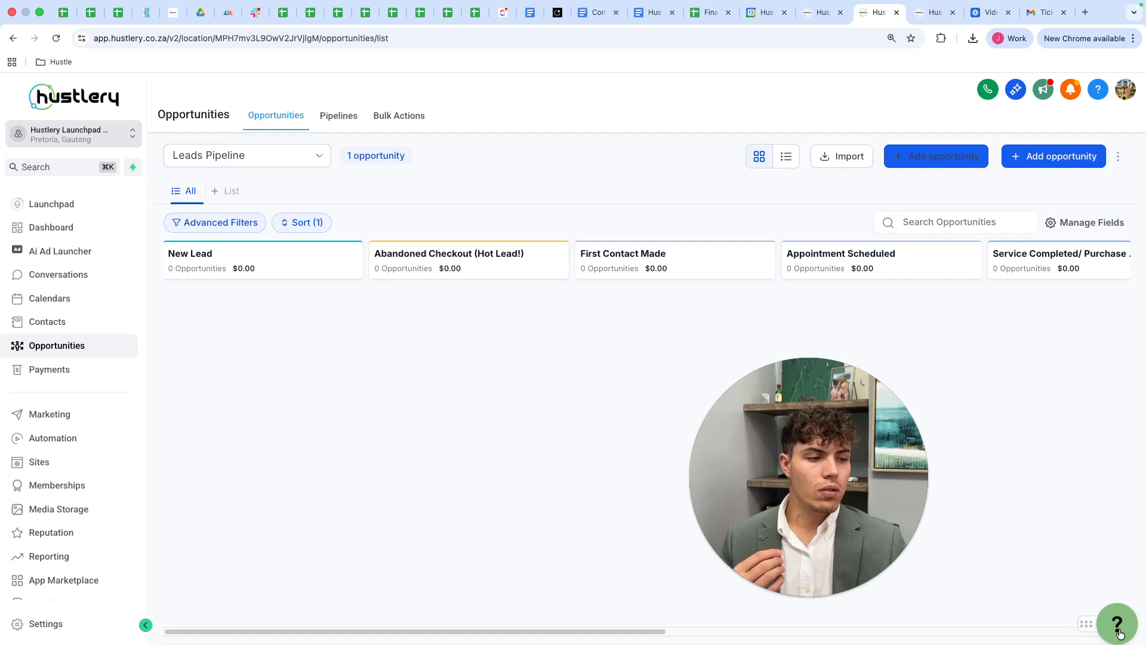
- Open the help widget to view its support options, such as Live Tech Support and Beyond the Basics Call, and close it
{"action": "left_click", "coordinate": [1118, 625]}
{"action": "left_click_drag", "start_coordinate": [846, 520], "coordinate": [731, 546]}
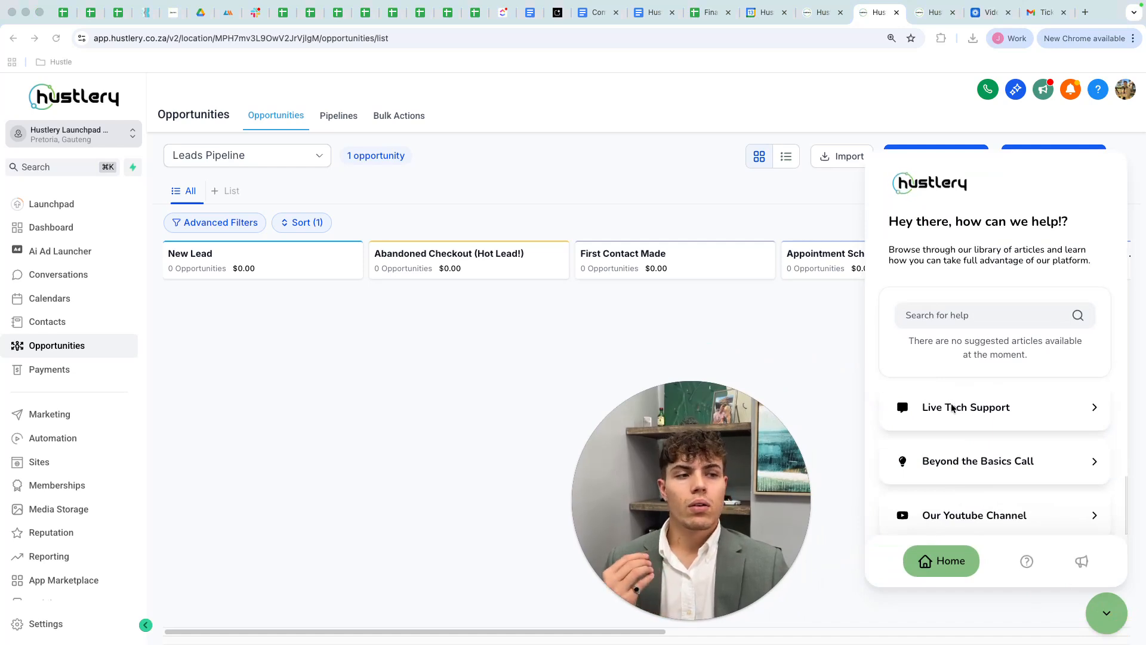
{"action": "left_click", "coordinate": [1109, 617]}
{"action": "left_click_drag", "start_coordinate": [733, 518], "coordinate": [1055, 563]}
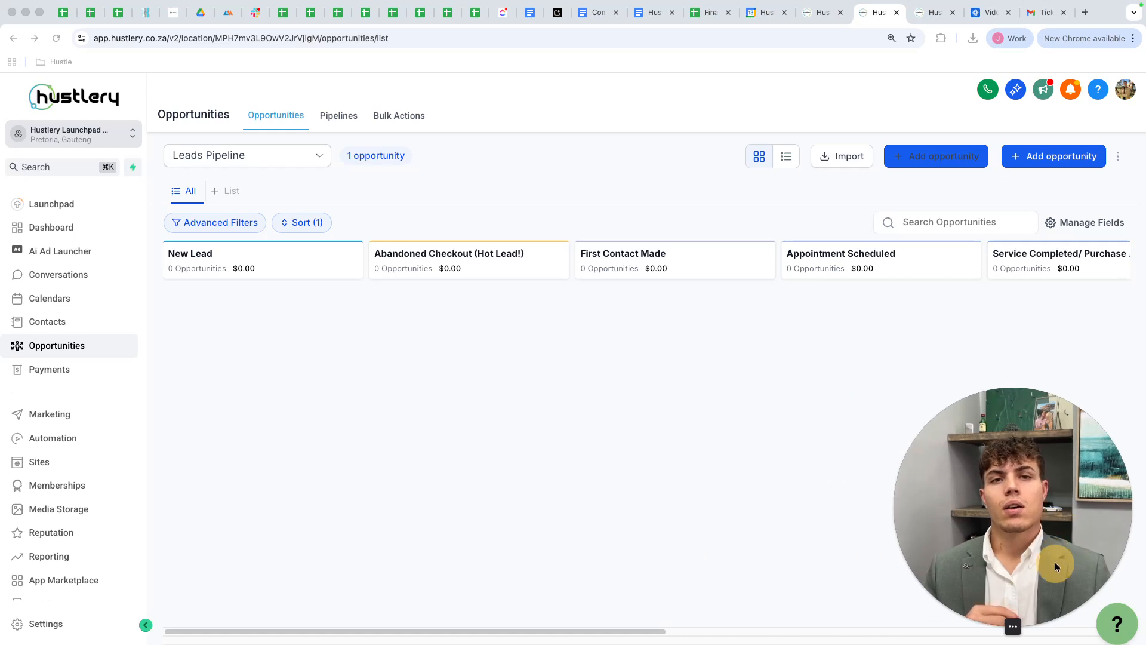